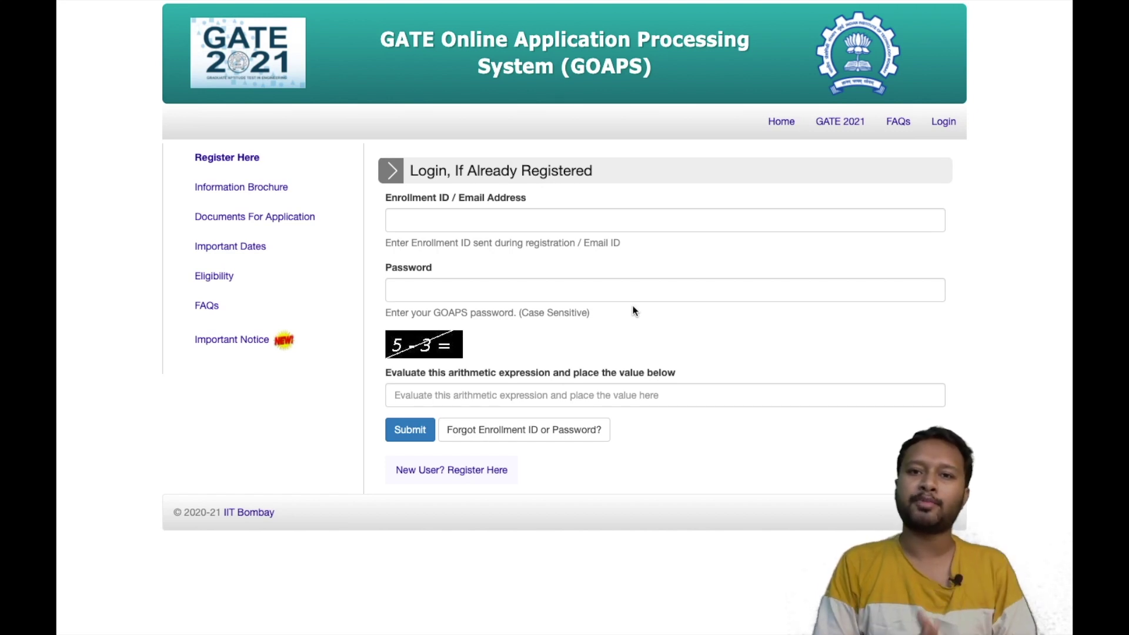
Reload the GOAPS login page with F5 to get a fresh arithmetic captcha
key(F5)
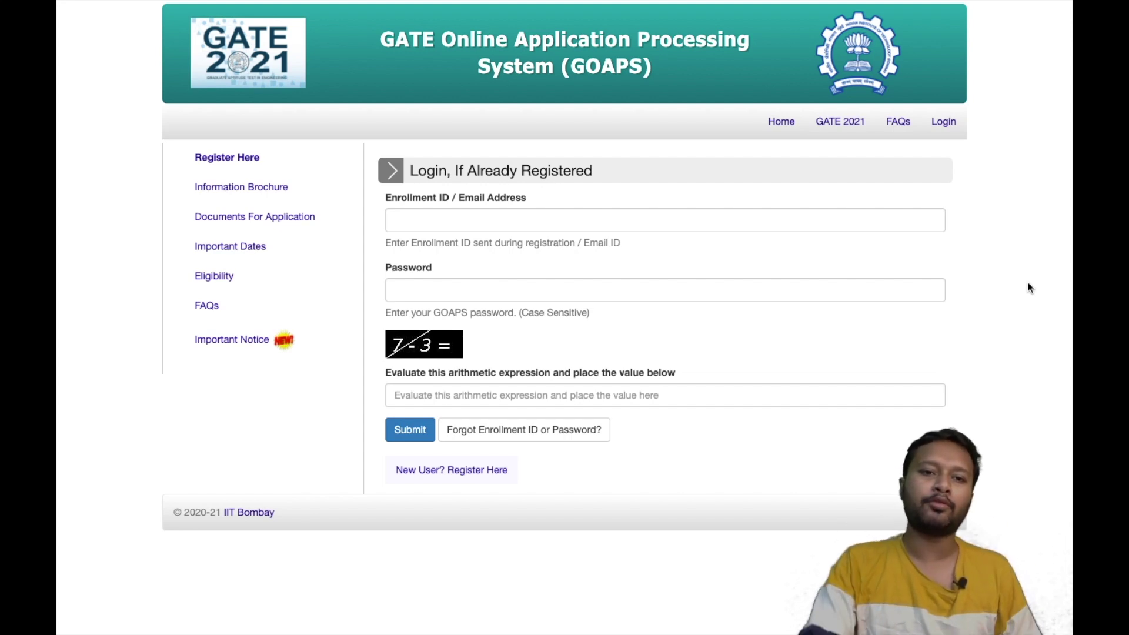
Start a new registration, enter the candidate's first name and surname with no middle name, and submit
click(230, 163)
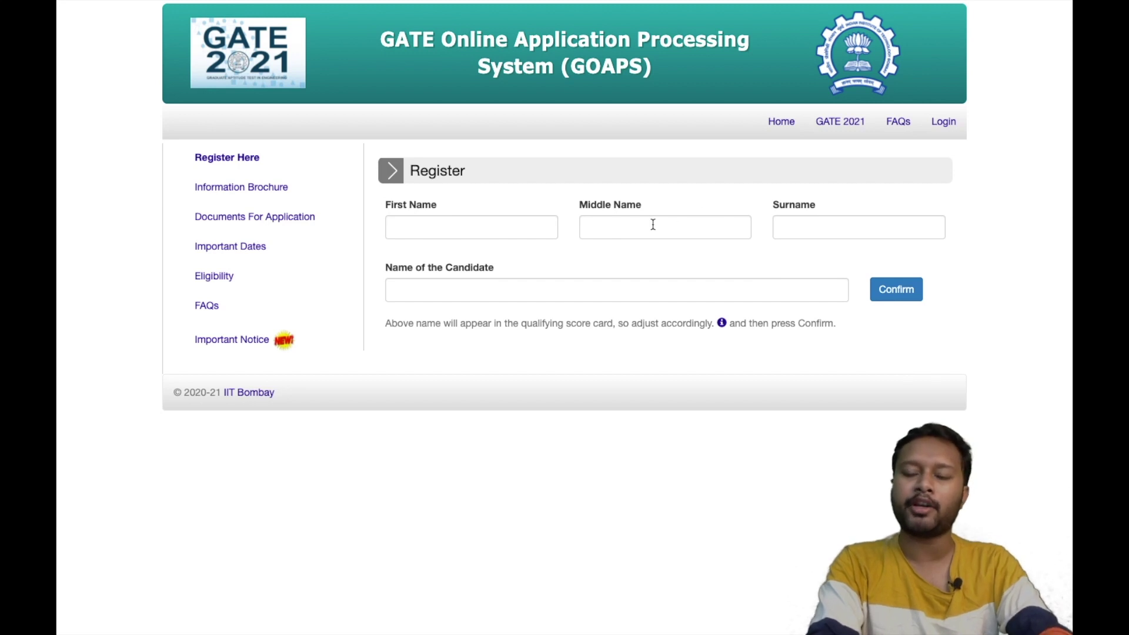
click(433, 231)
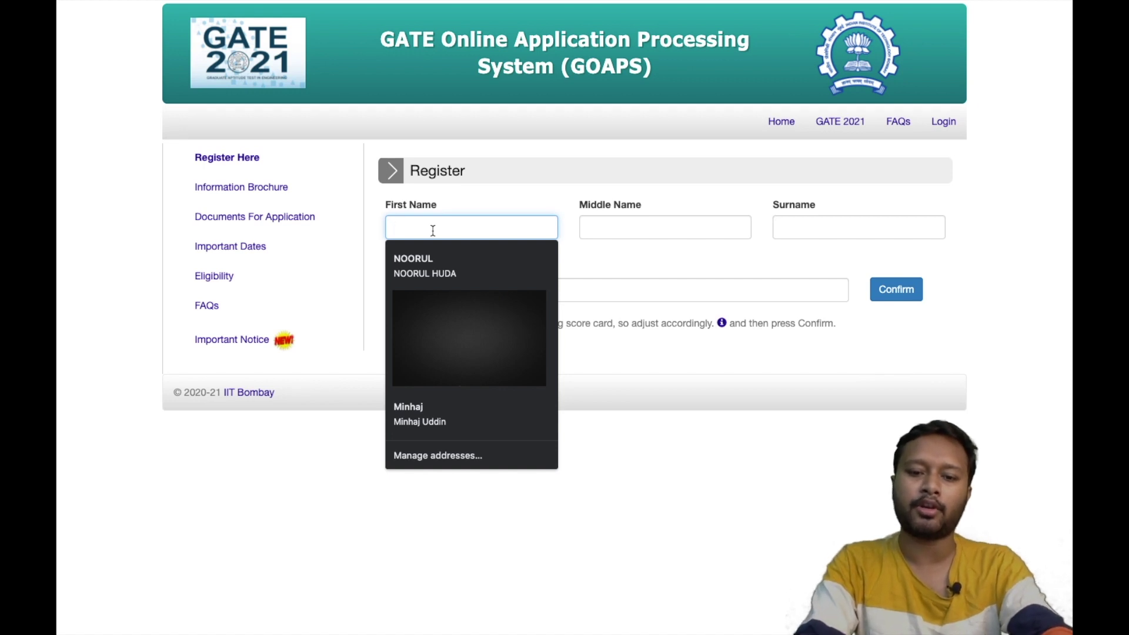
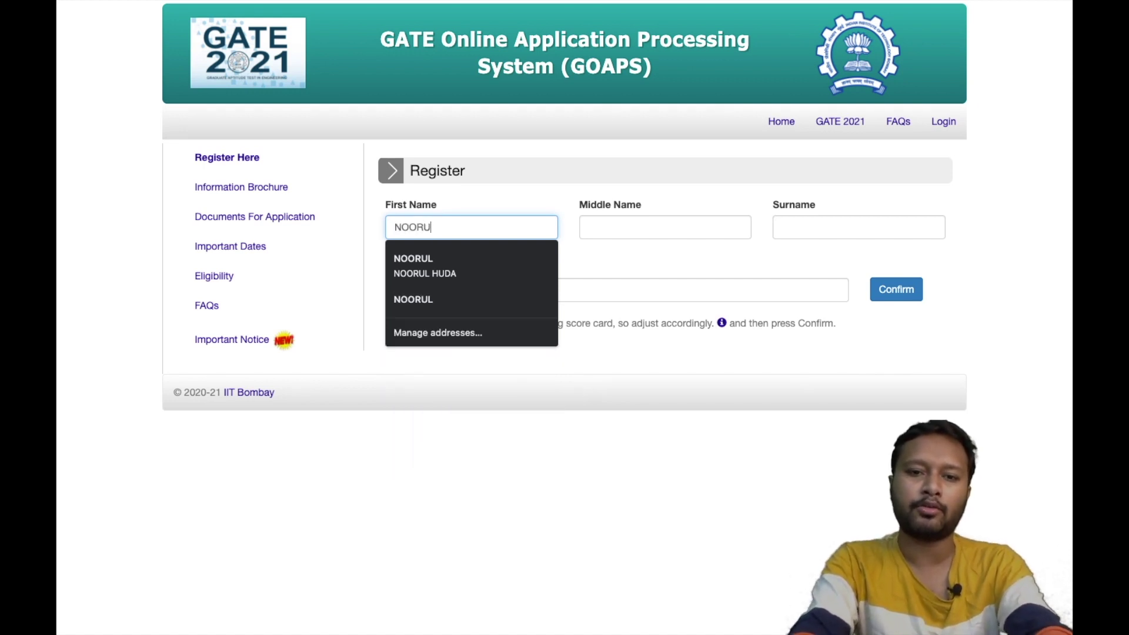
key(Tab)
key(Tab)
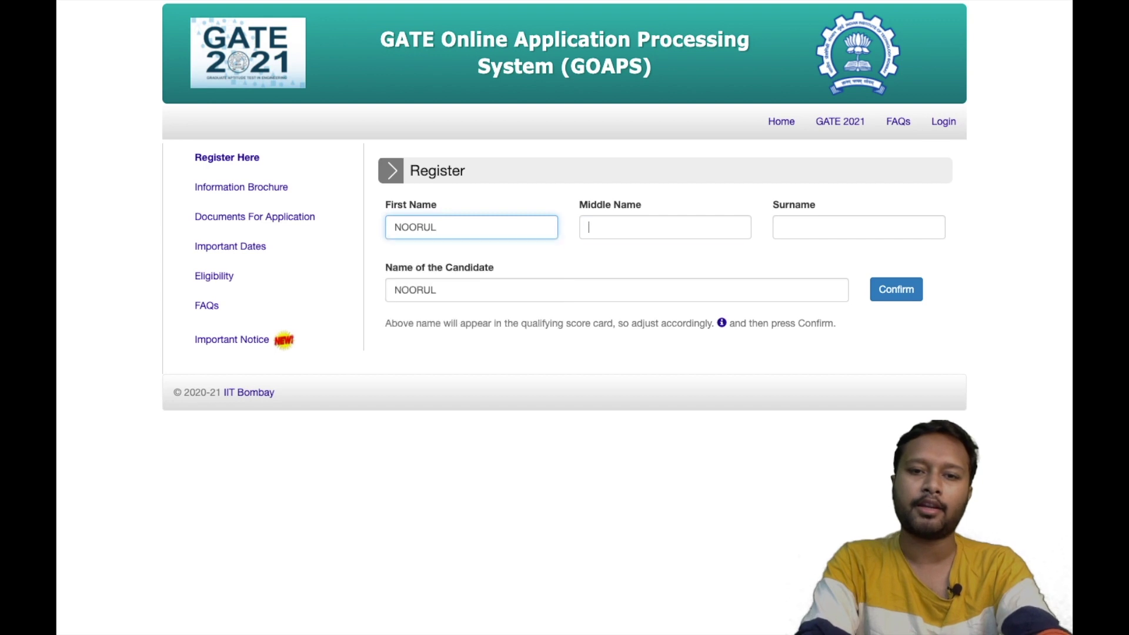
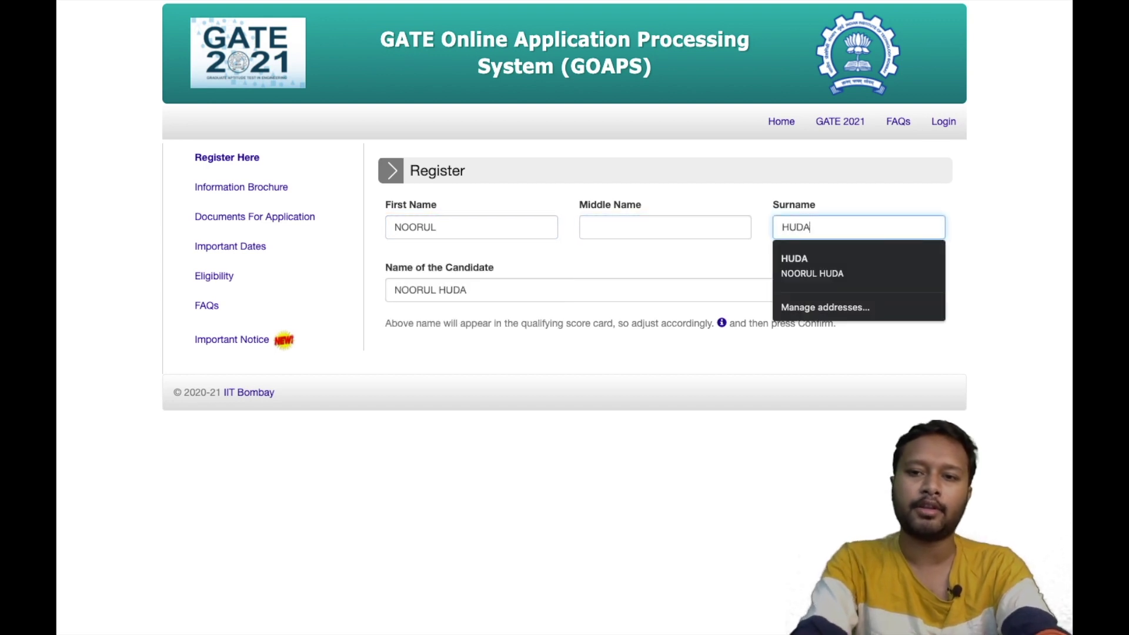
click(1027, 226)
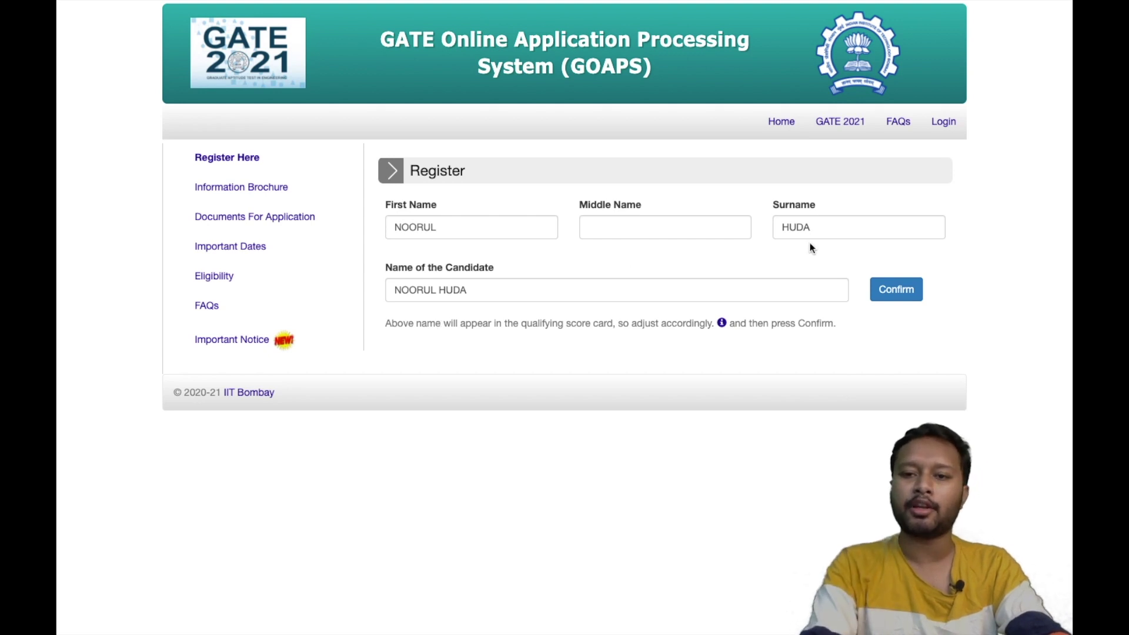
click(895, 287)
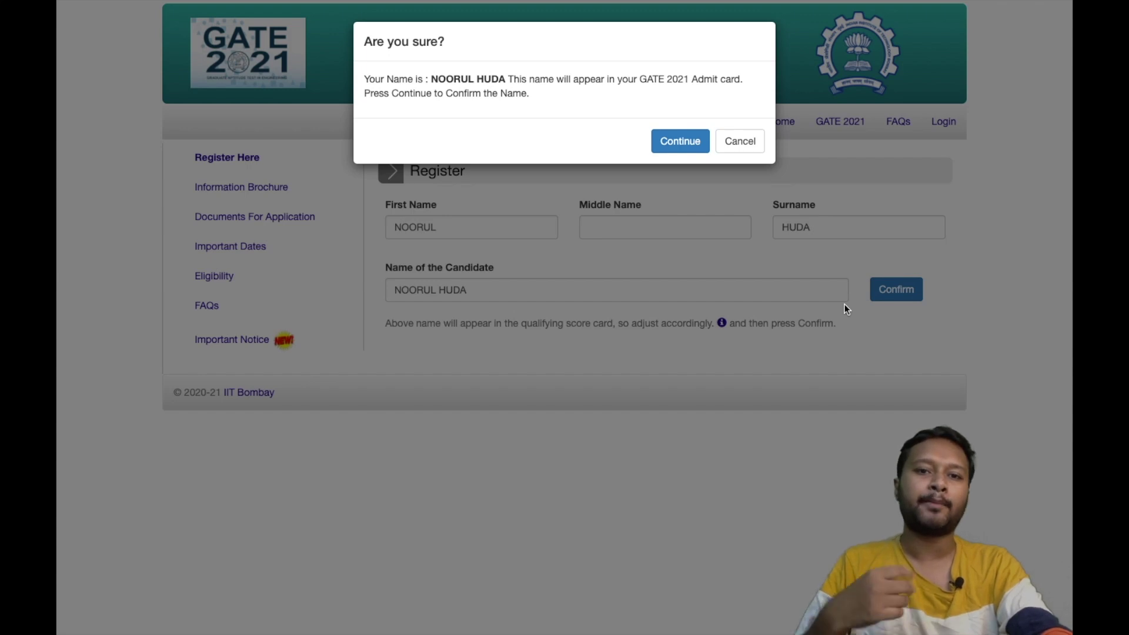
Accept the candidate's name in the 'Are you sure?' dialog to continue registration
click(677, 146)
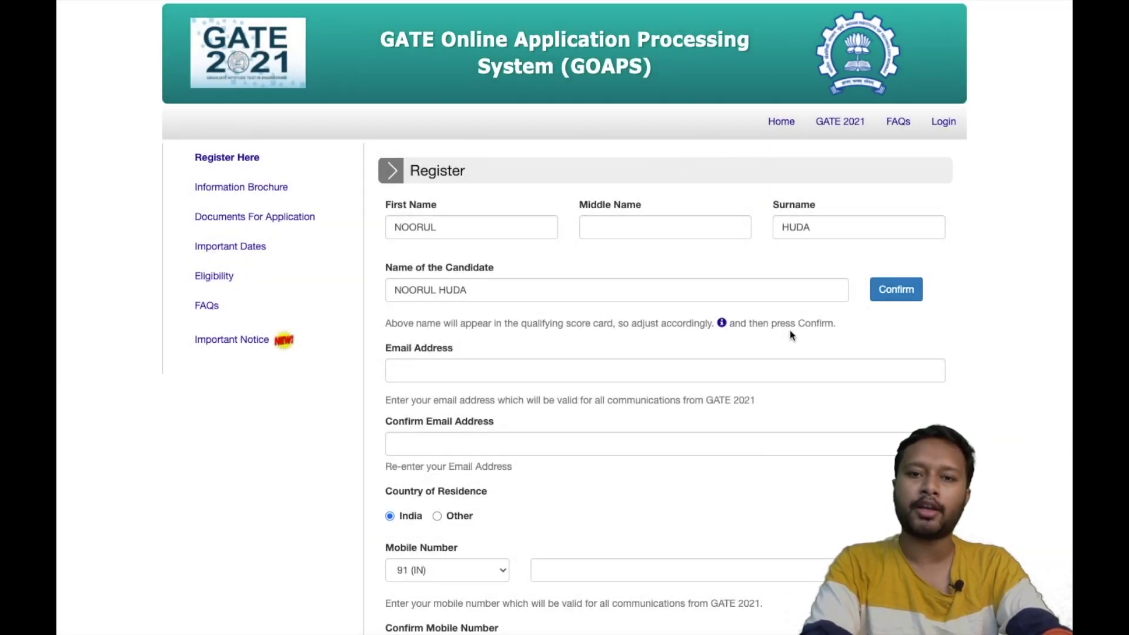
Look over the email, residence, mobile and password fields and show the Password Specification note
scroll(789, 330, down, 3)
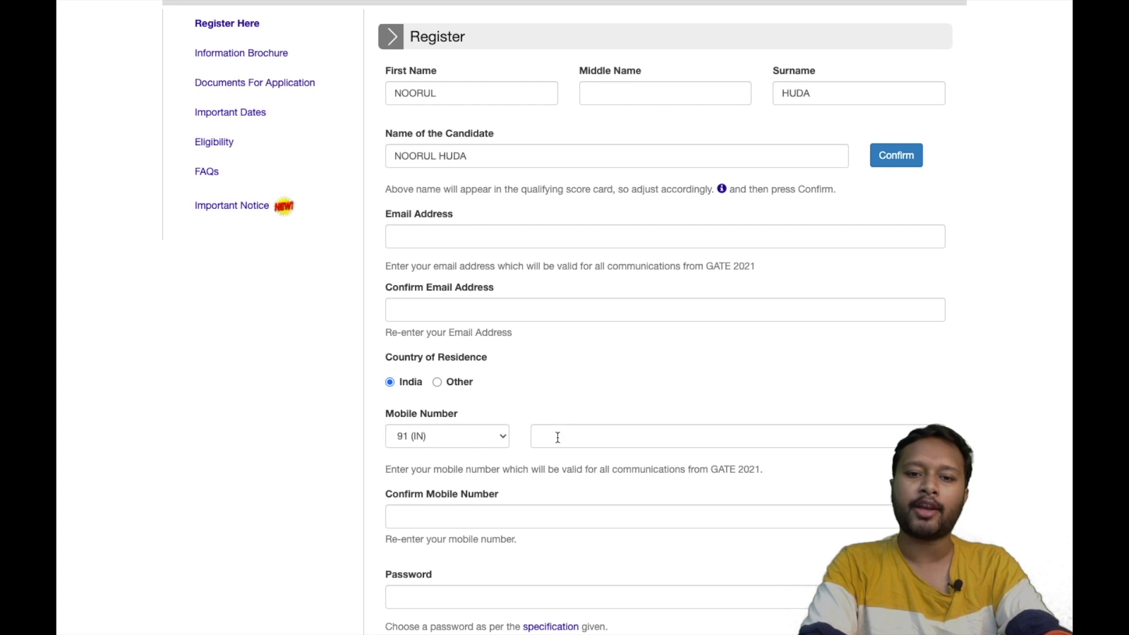
scroll(559, 437, down, 2)
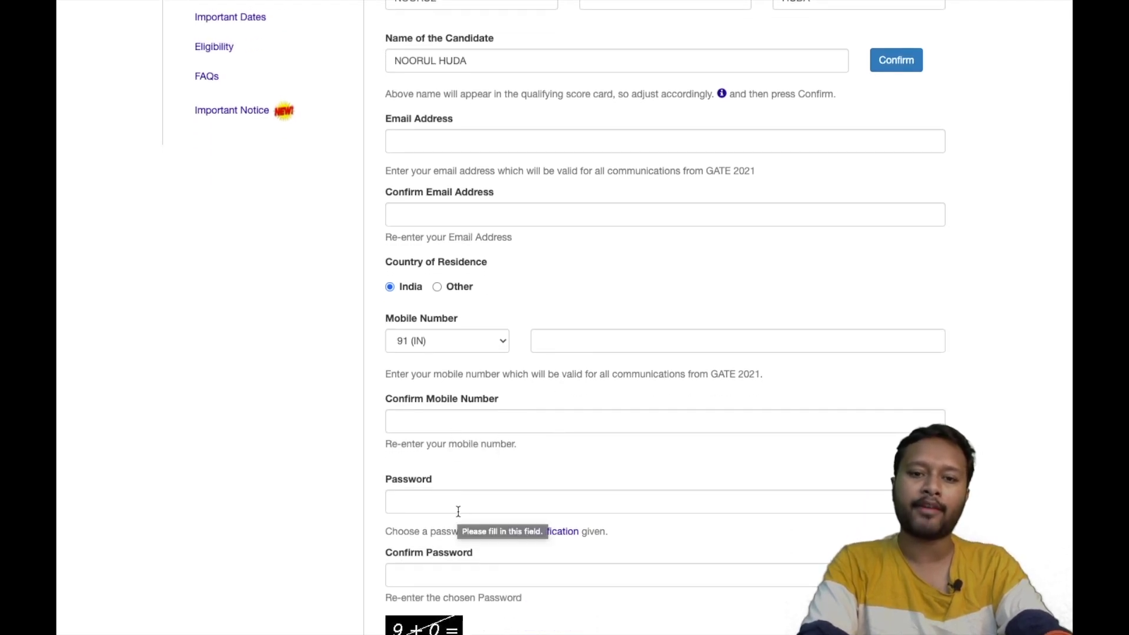
scroll(456, 516, down, 2)
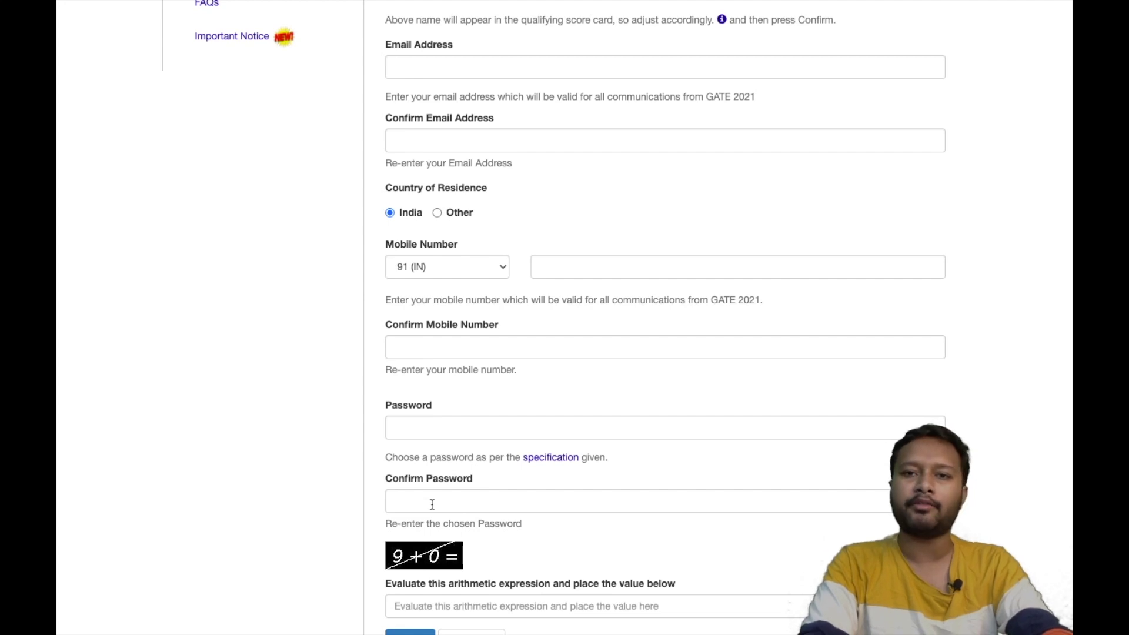
scroll(433, 505, down, 2)
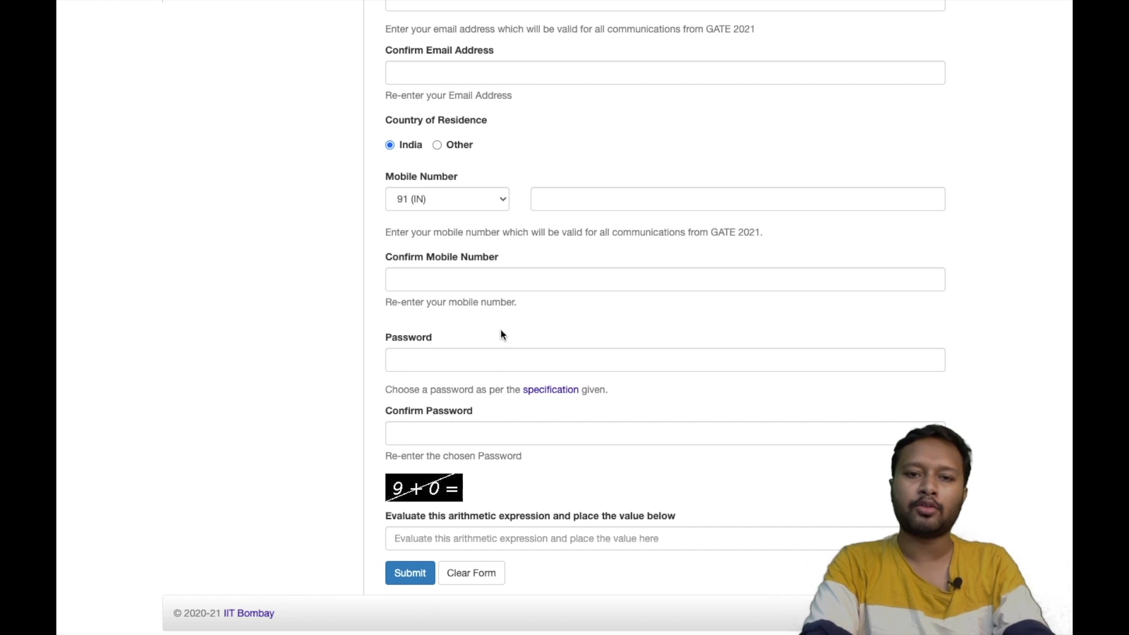
scroll(502, 334, up, 5)
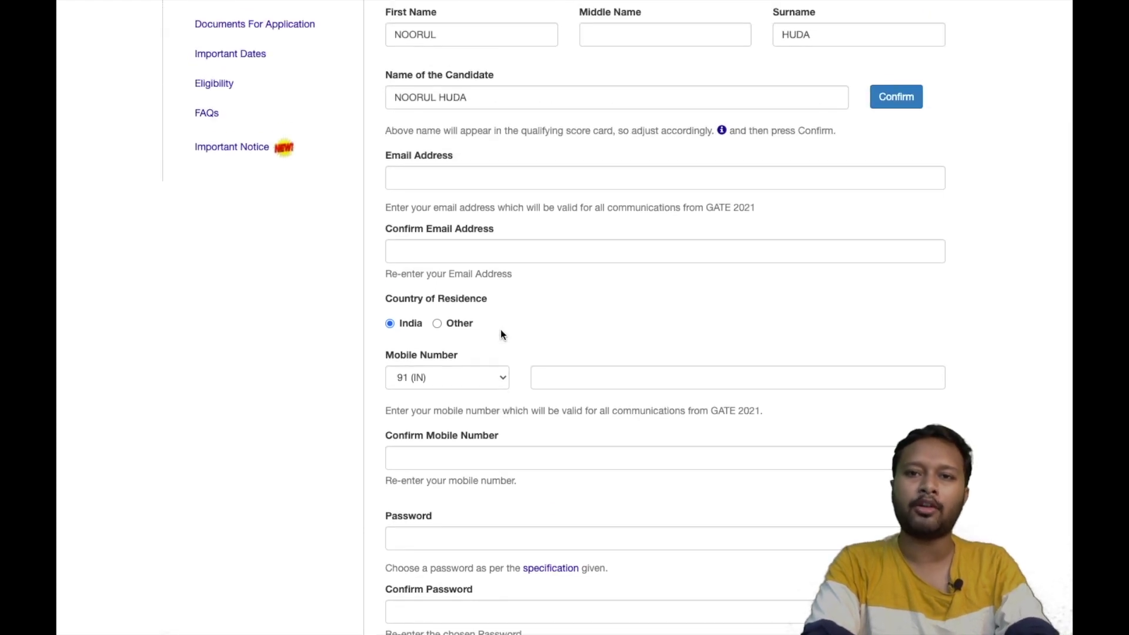
scroll(501, 334, up, 1)
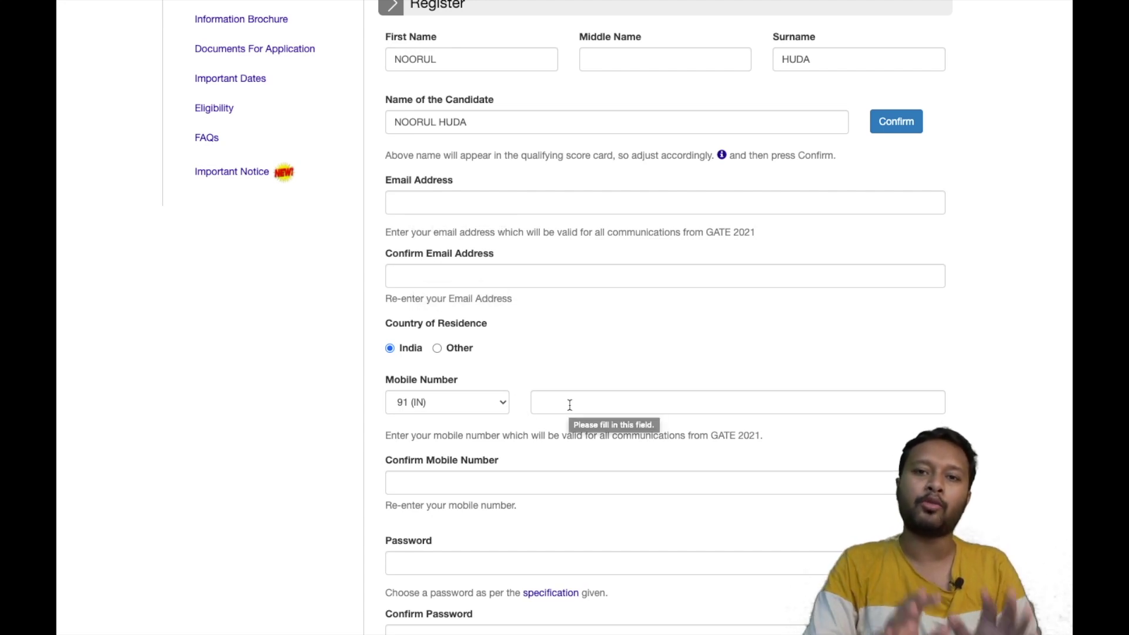
scroll(570, 405, down, 2)
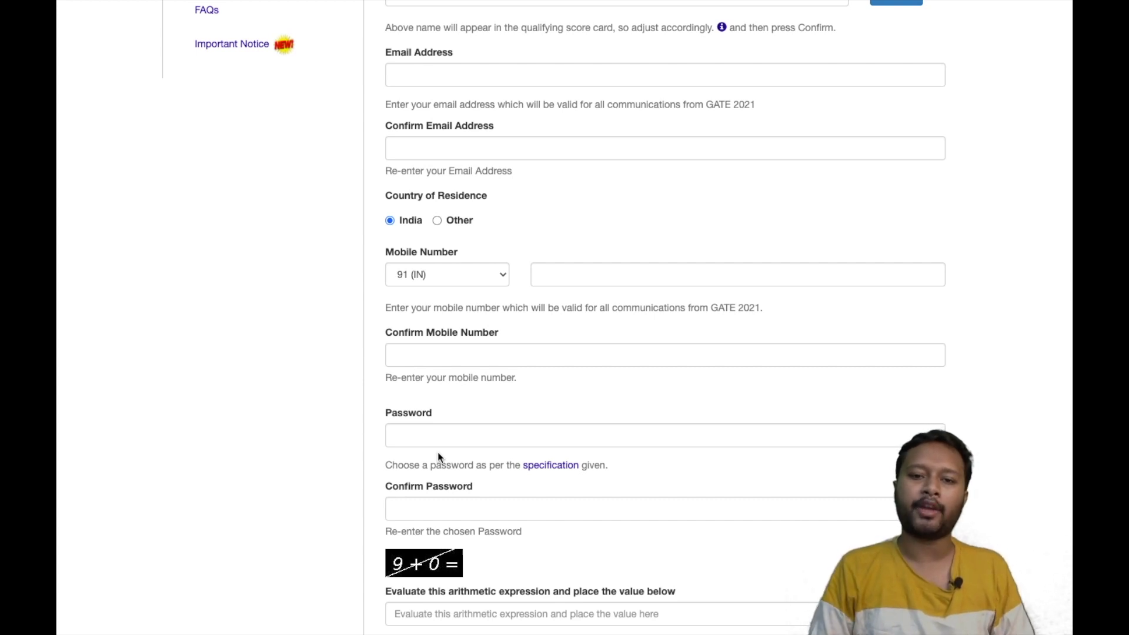
click(559, 465)
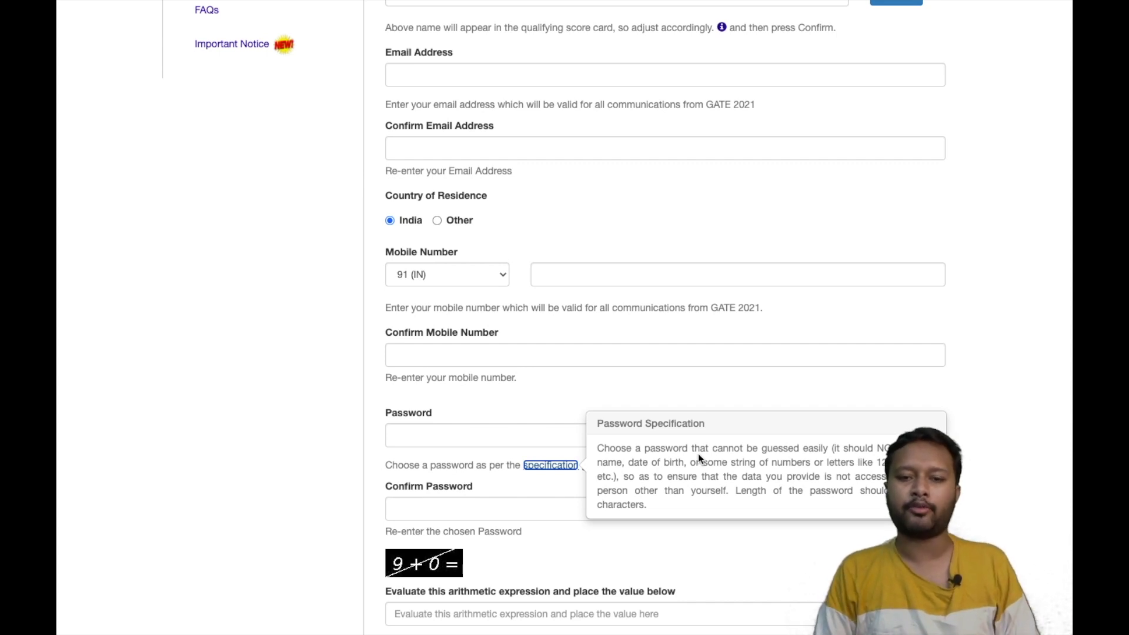
Close the Password Specification note and return to the top of the registration form
click(570, 431)
scroll(570, 431, up, 1)
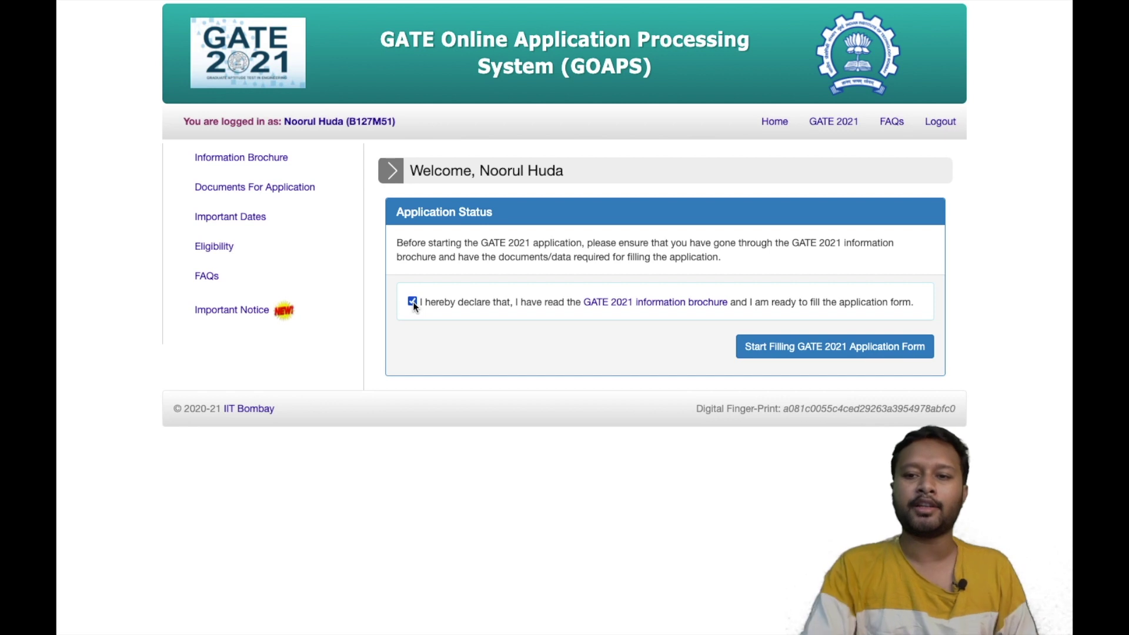
Begin the GATE 2021 application form at step 1, Exam Details
click(854, 352)
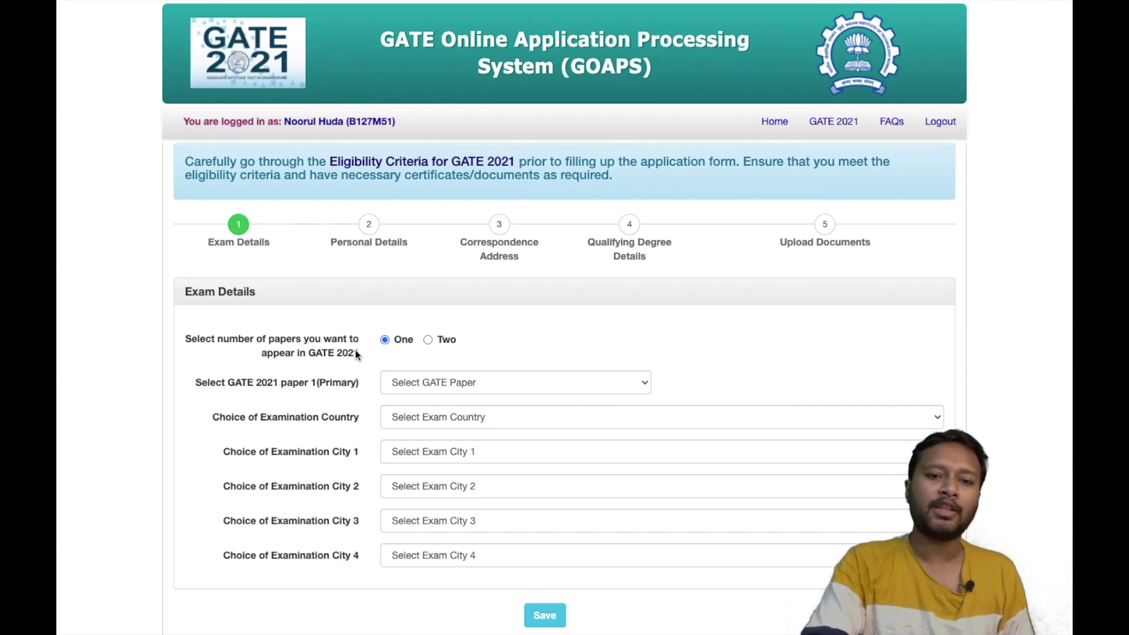
Keep one paper, pick Chemistry (CY) as paper 1, and confirm the selection
scroll(357, 353, down, 1)
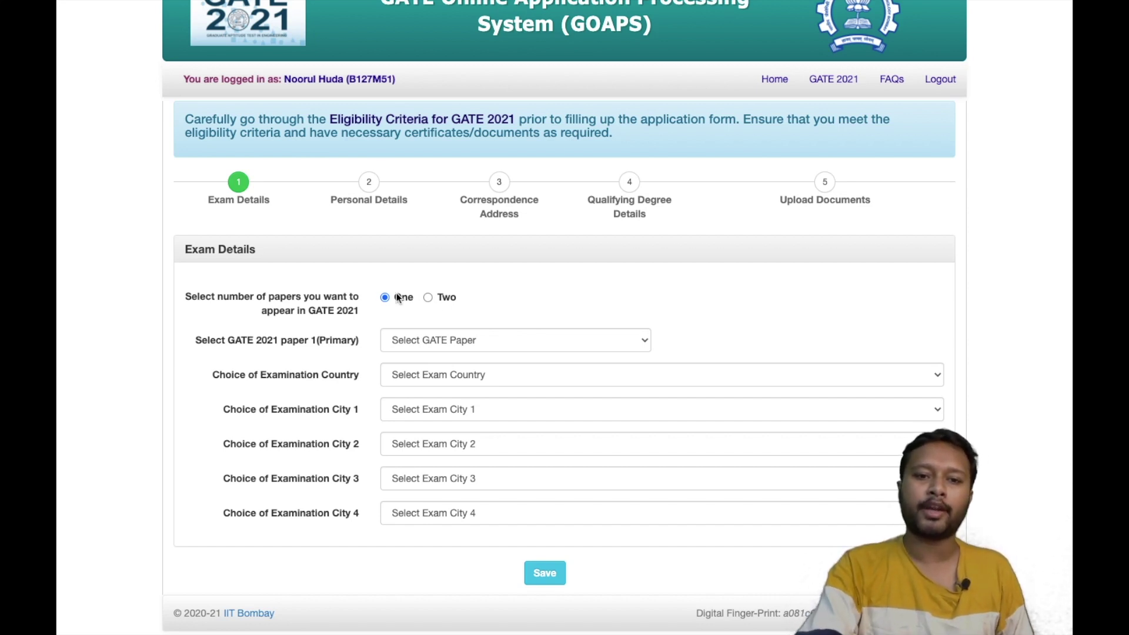
click(429, 298)
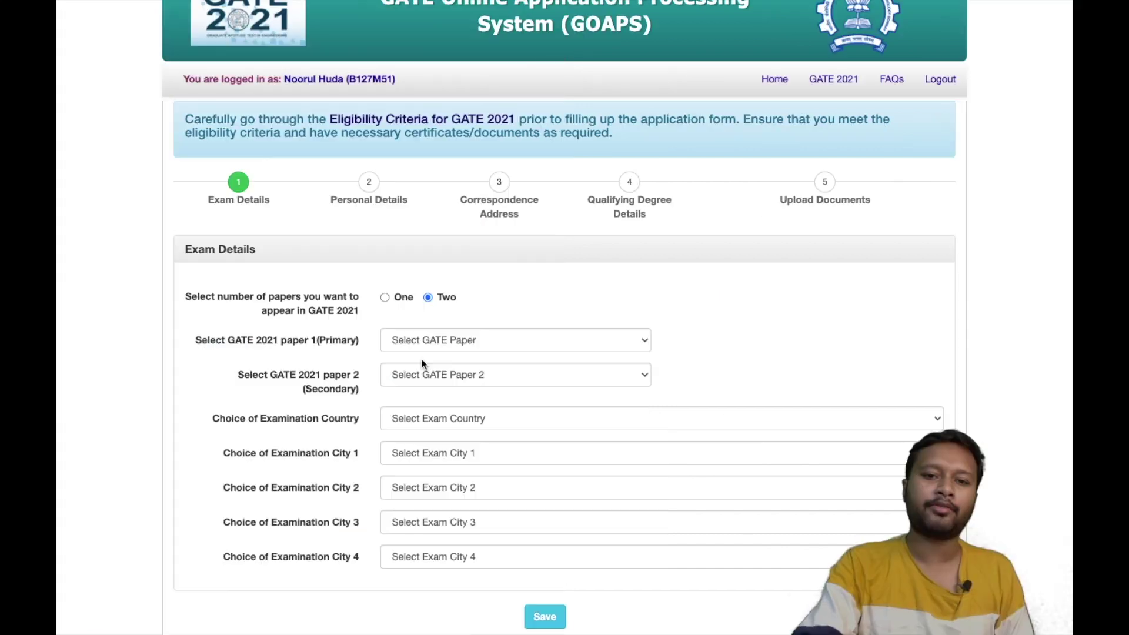
click(385, 297)
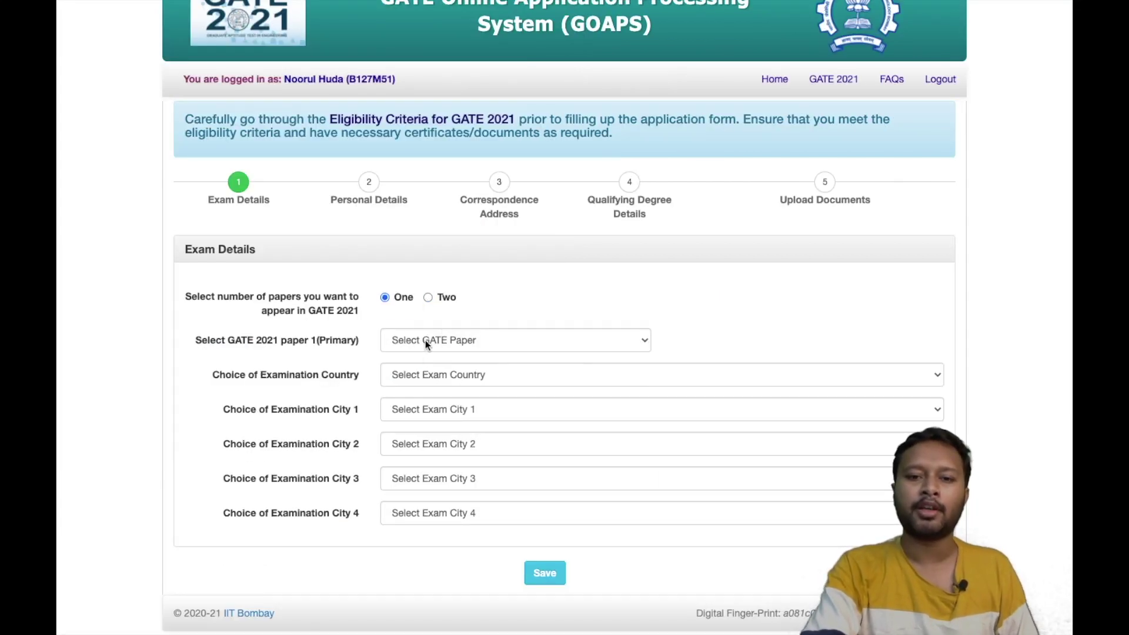
click(426, 340)
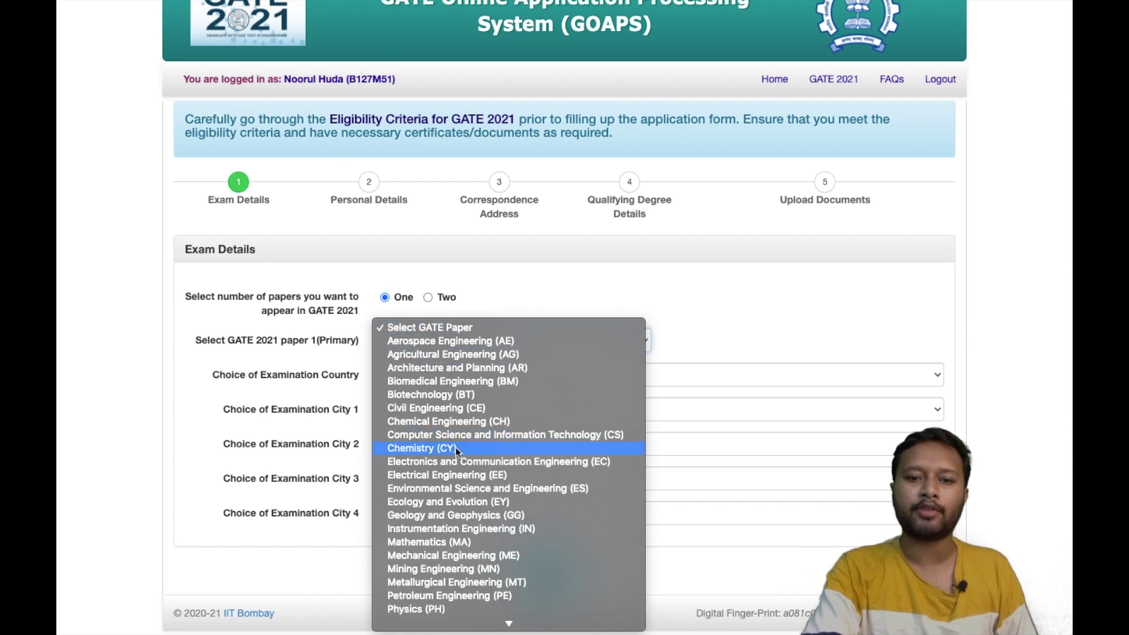
click(454, 448)
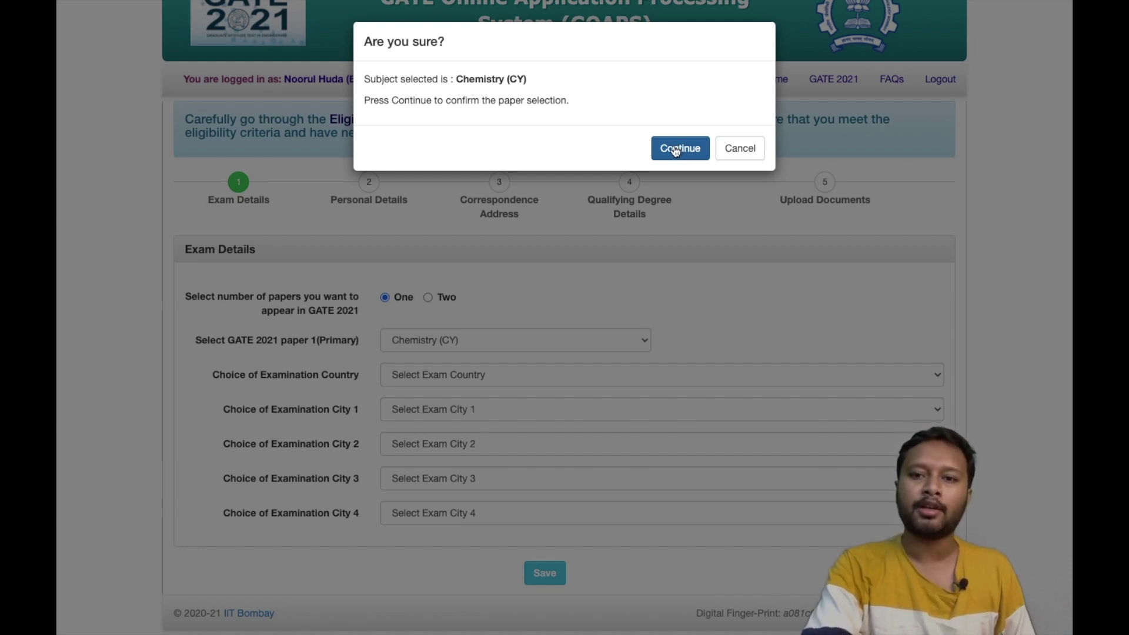
click(676, 151)
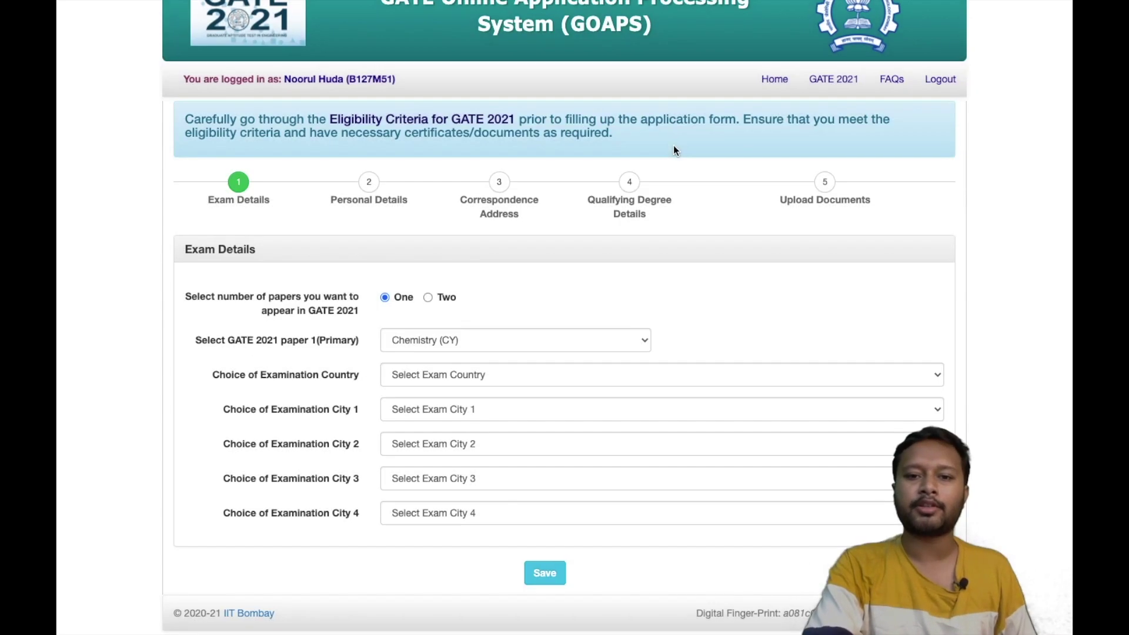
Set India as exam country with cities Hyderabad, Bengaluru South, Bengaluru North, Bidar, then go to Personal Details
click(454, 376)
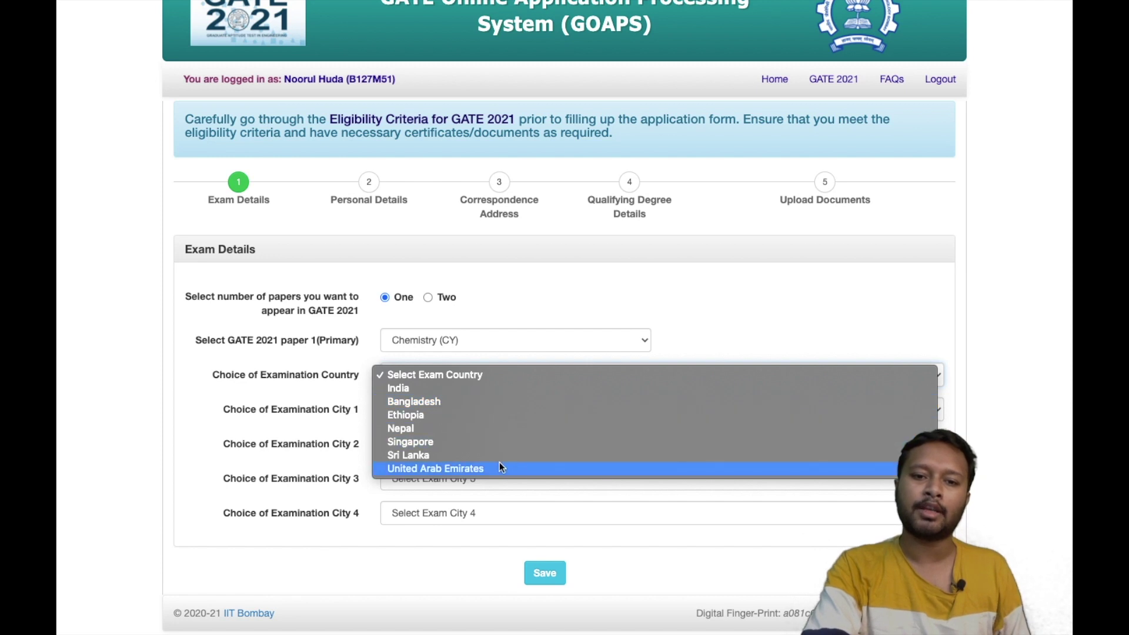
click(508, 384)
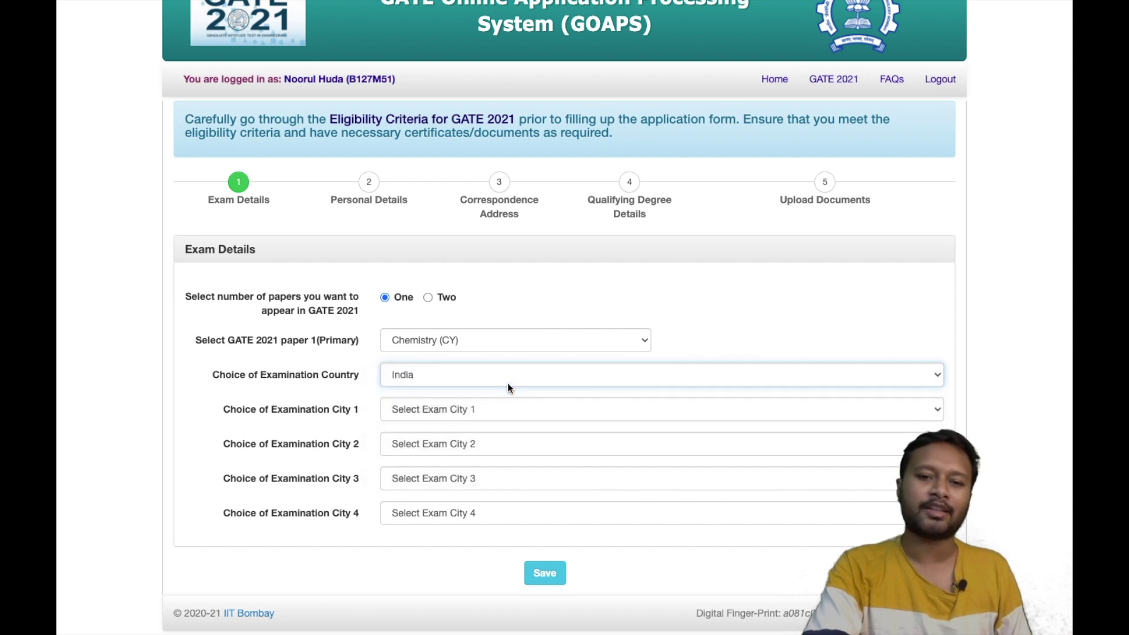
click(400, 416)
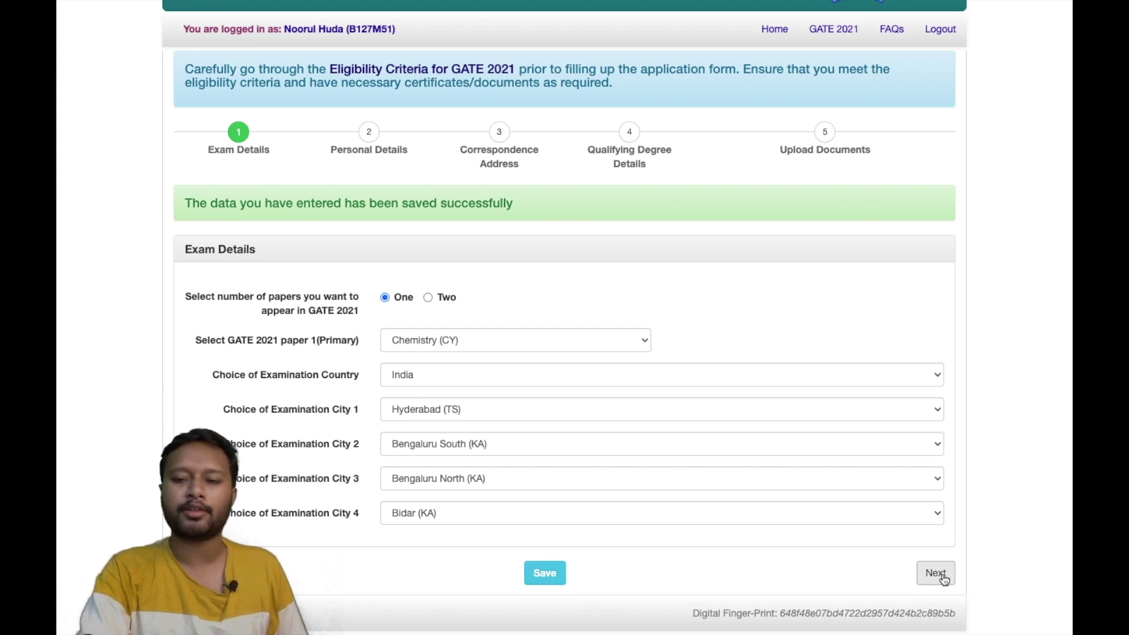
click(942, 578)
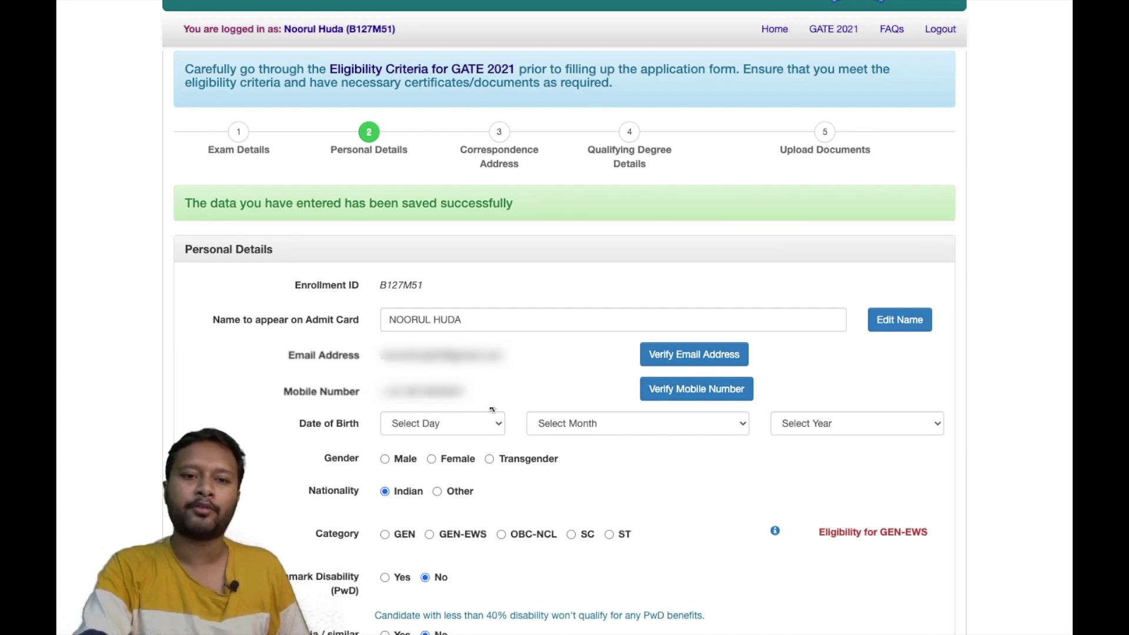
scroll(493, 410, down, 10)
scroll(492, 410, up, 9)
scroll(618, 318, up, 1)
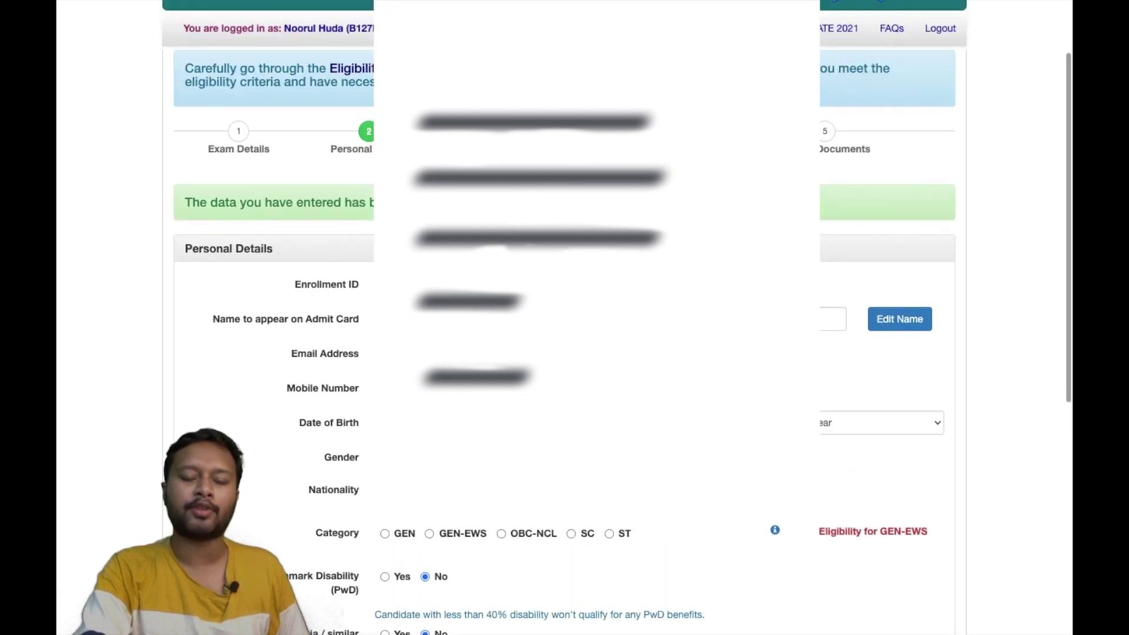
scroll(356, 347, down, 2)
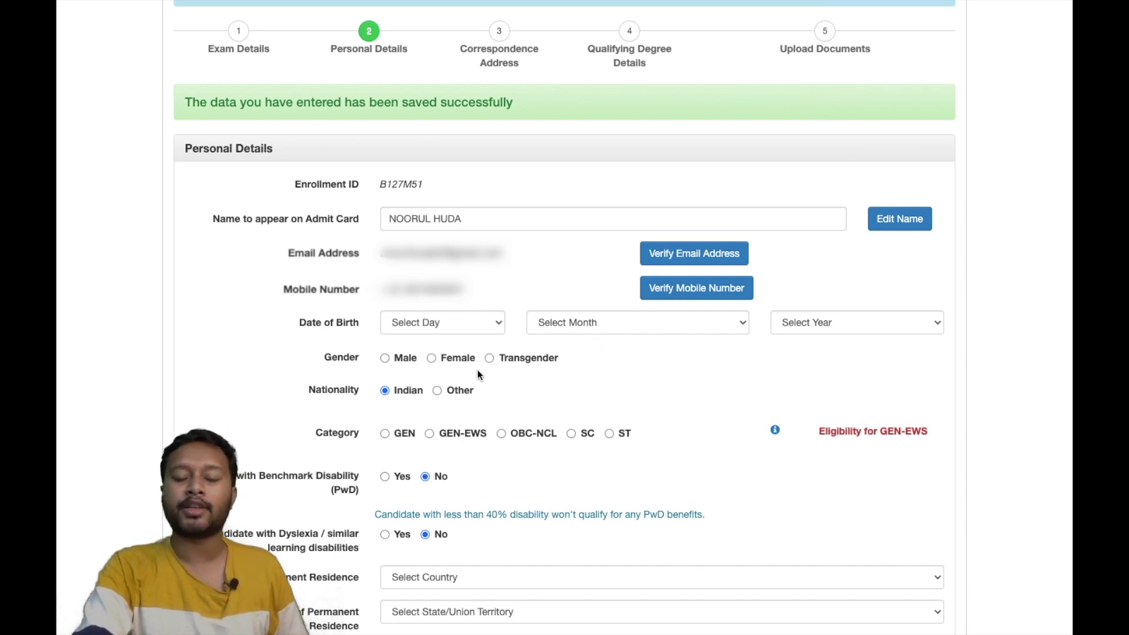
scroll(487, 371, down, 2)
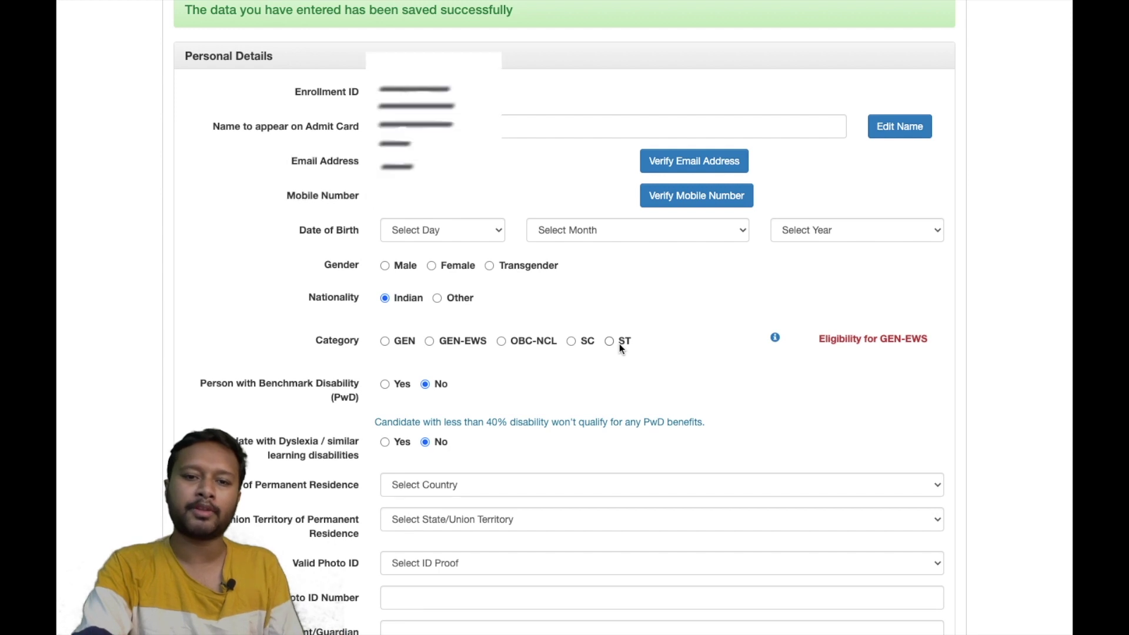
scroll(619, 343, down, 3)
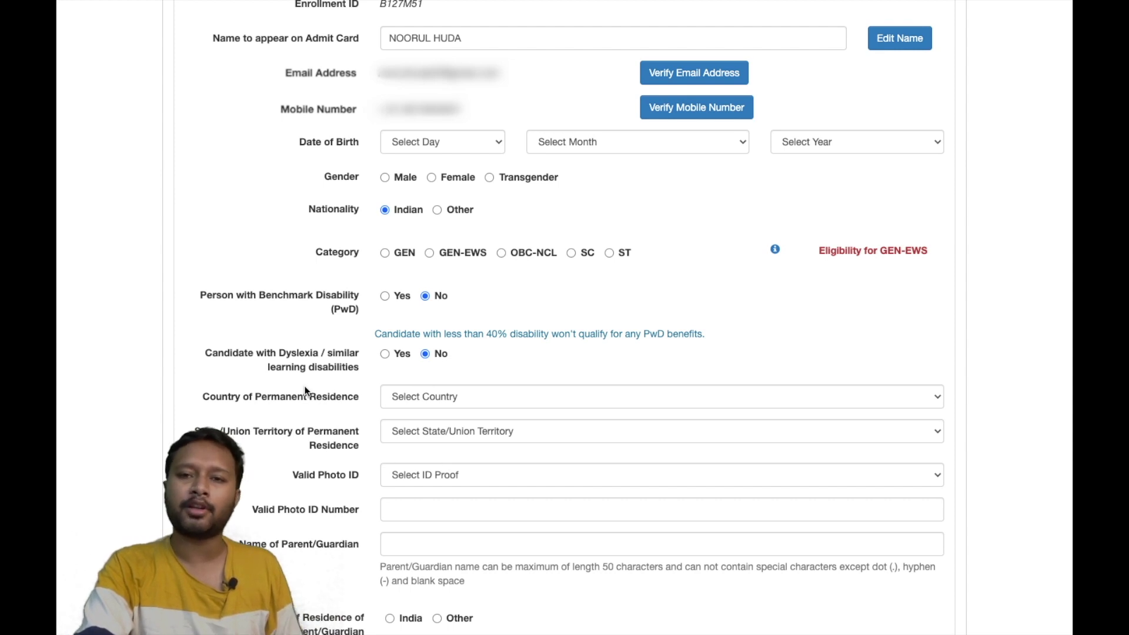
scroll(342, 373, down, 1)
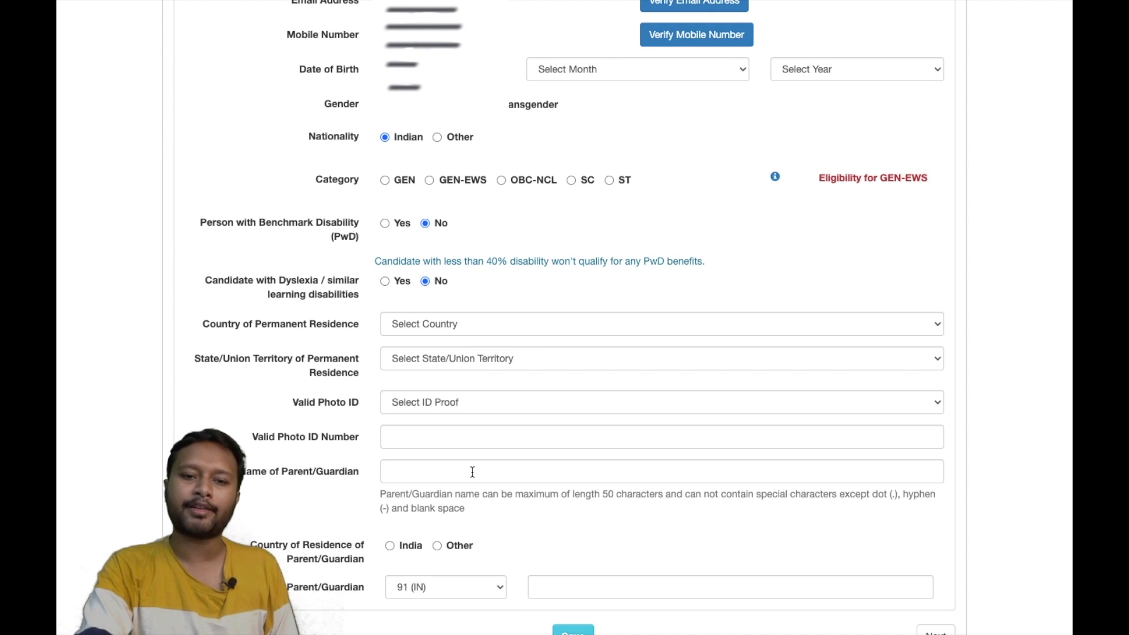
scroll(471, 441, down, 1)
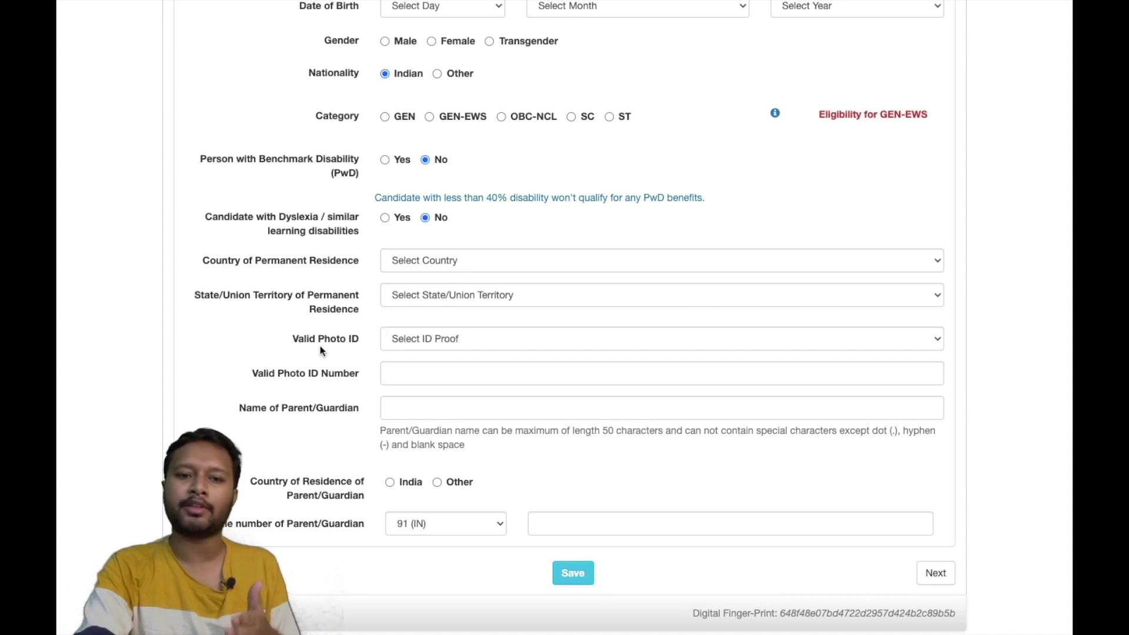
Choose Aadhaar ID as the valid photo ID and save the personal details
click(475, 339)
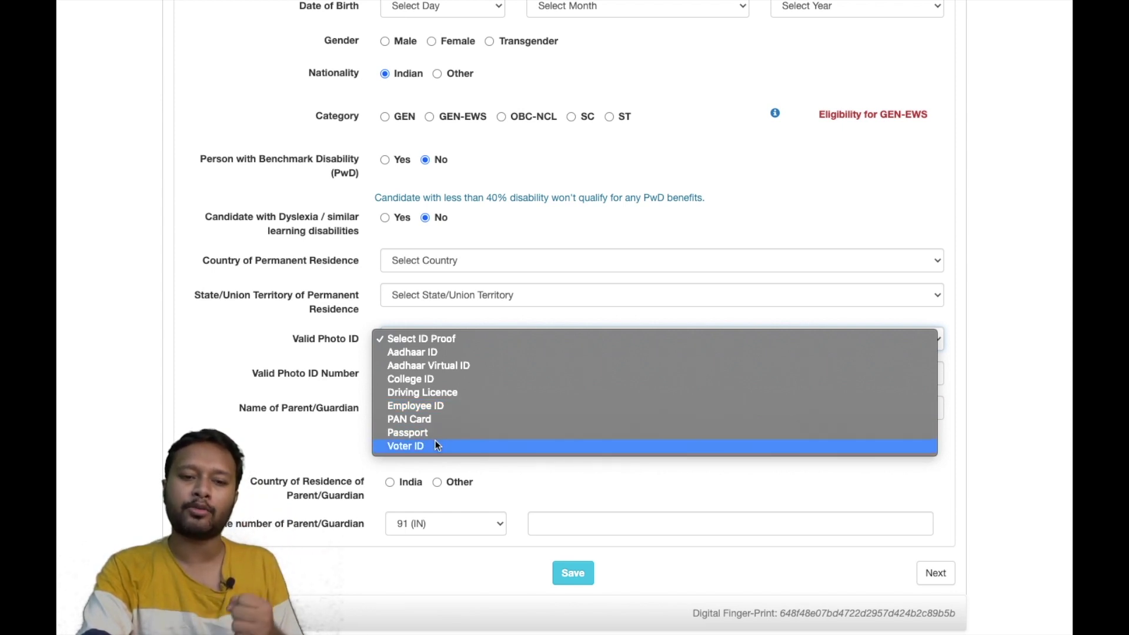
click(468, 352)
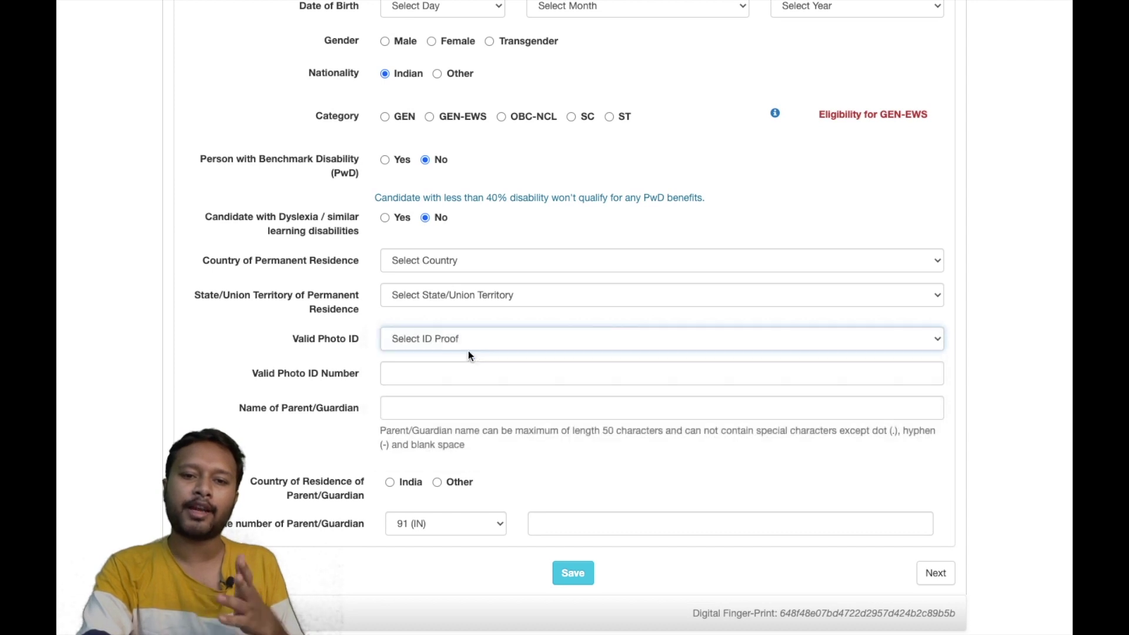
click(416, 373)
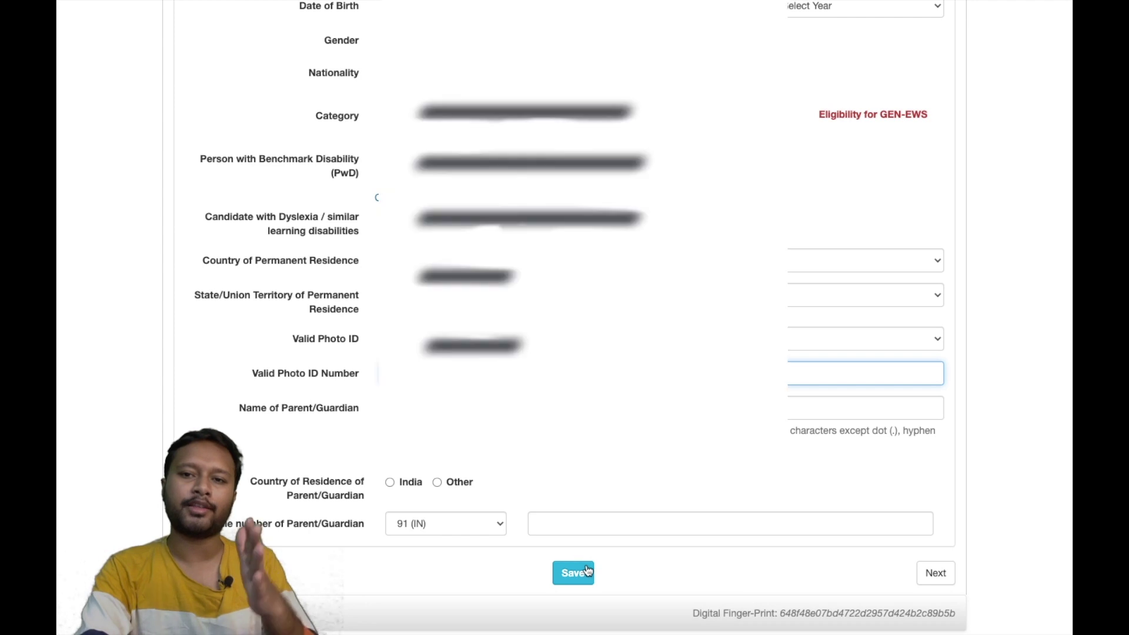
click(574, 572)
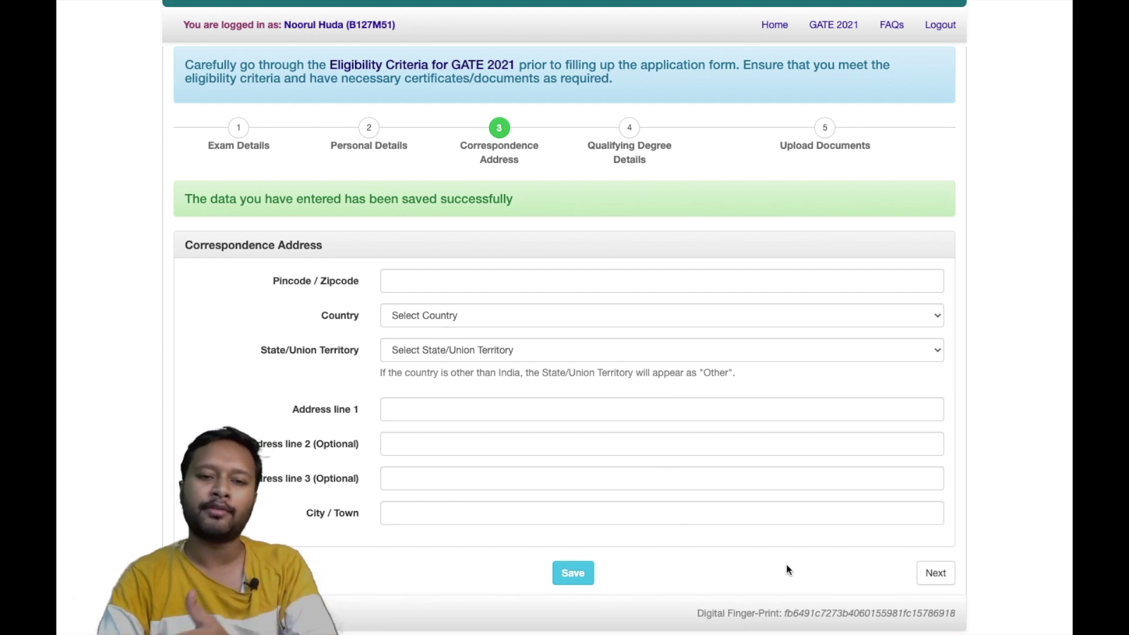
Advance from Correspondence Address to step 4, Qualifying Degree Details
click(947, 576)
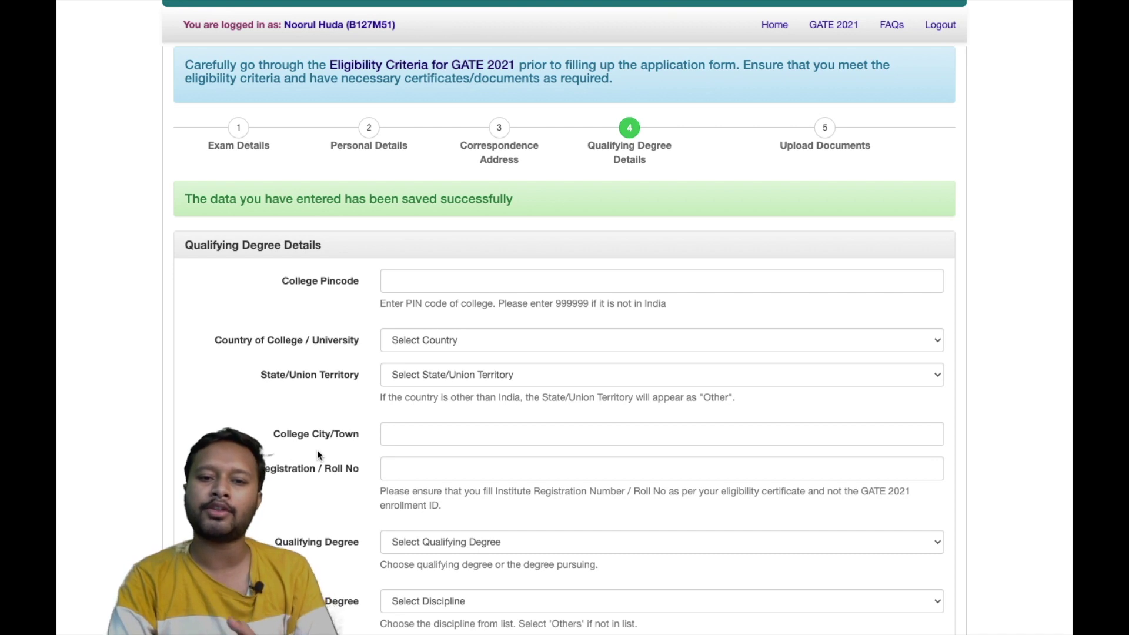
Scroll down the Qualifying Degree Details form and review the Qualifying Degree options without choosing one
scroll(317, 451, down, 2)
scroll(316, 450, up, 1)
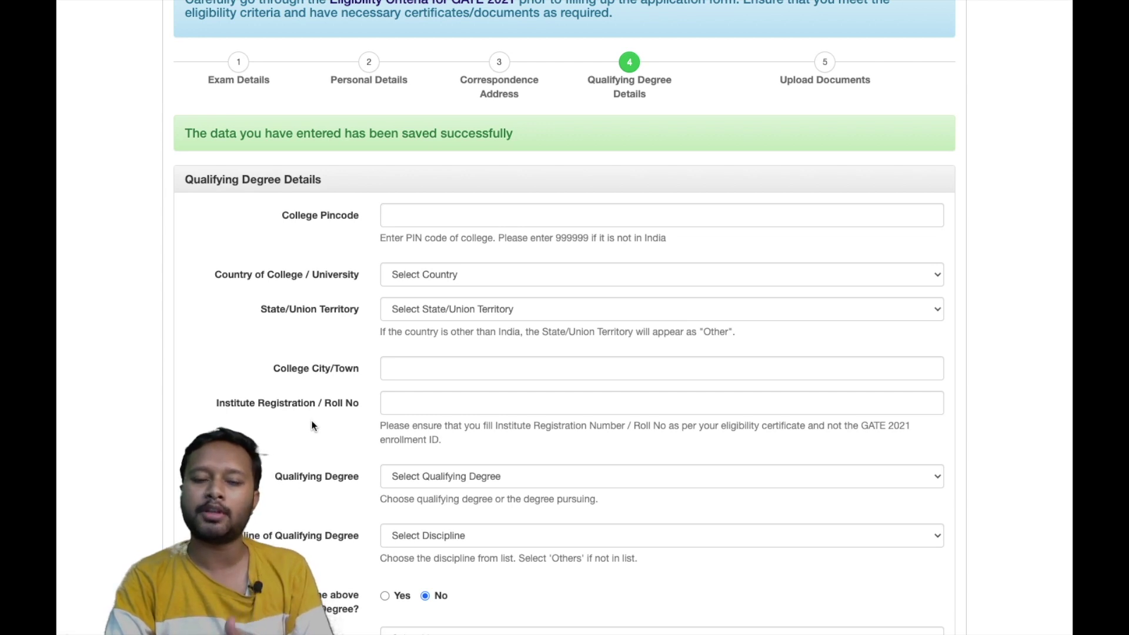
scroll(313, 423, down, 3)
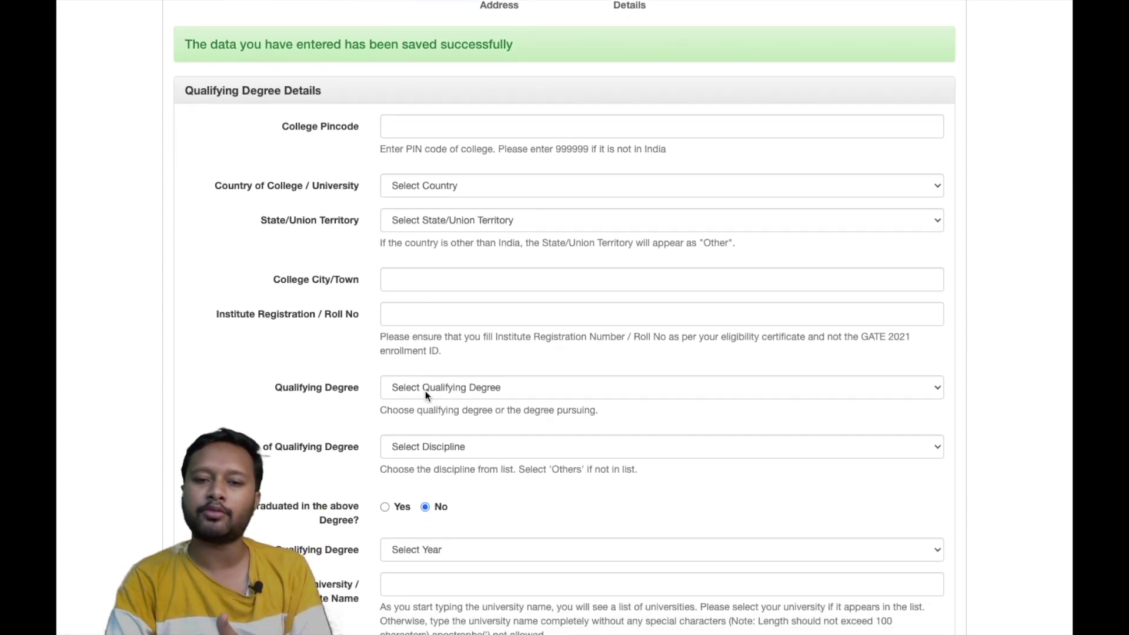
click(426, 392)
click(309, 411)
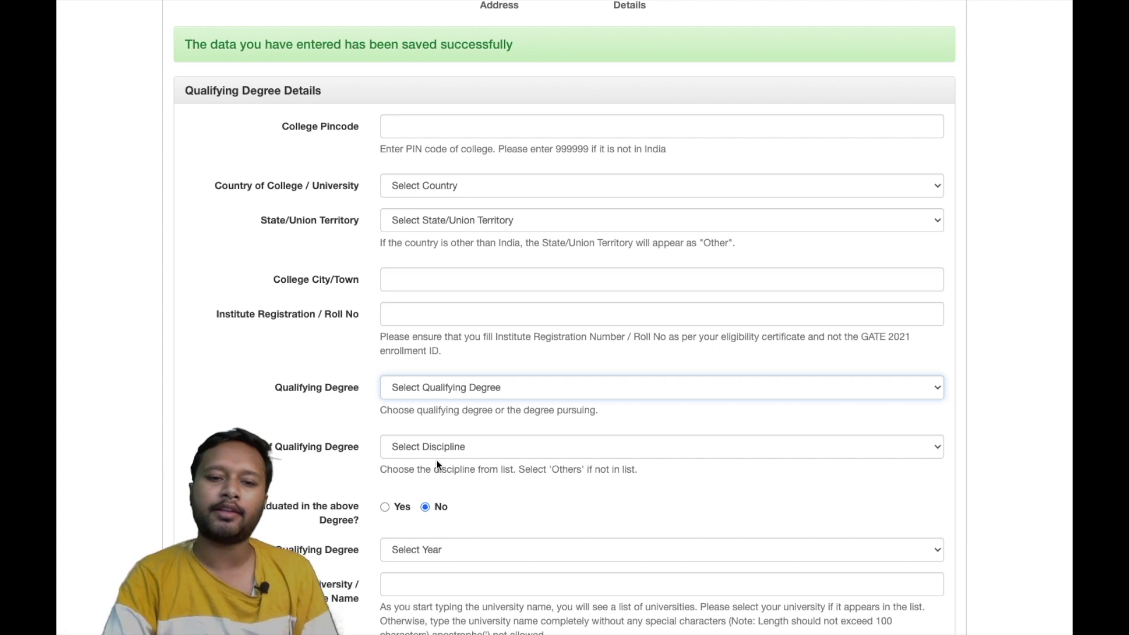
scroll(436, 460, down, 2)
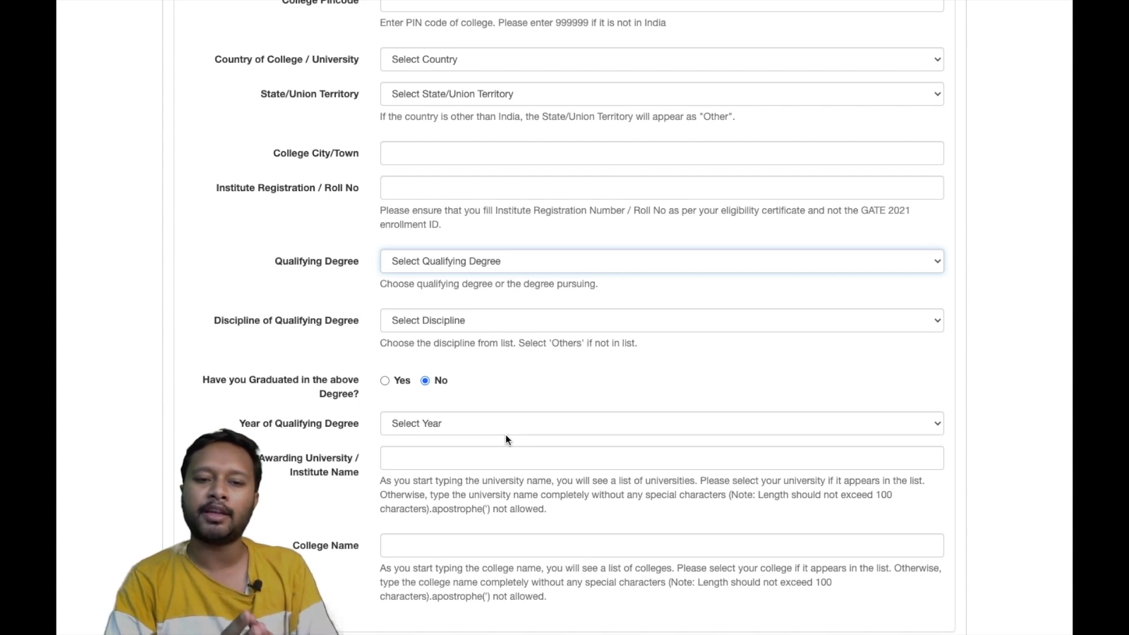
scroll(506, 436, down, 1)
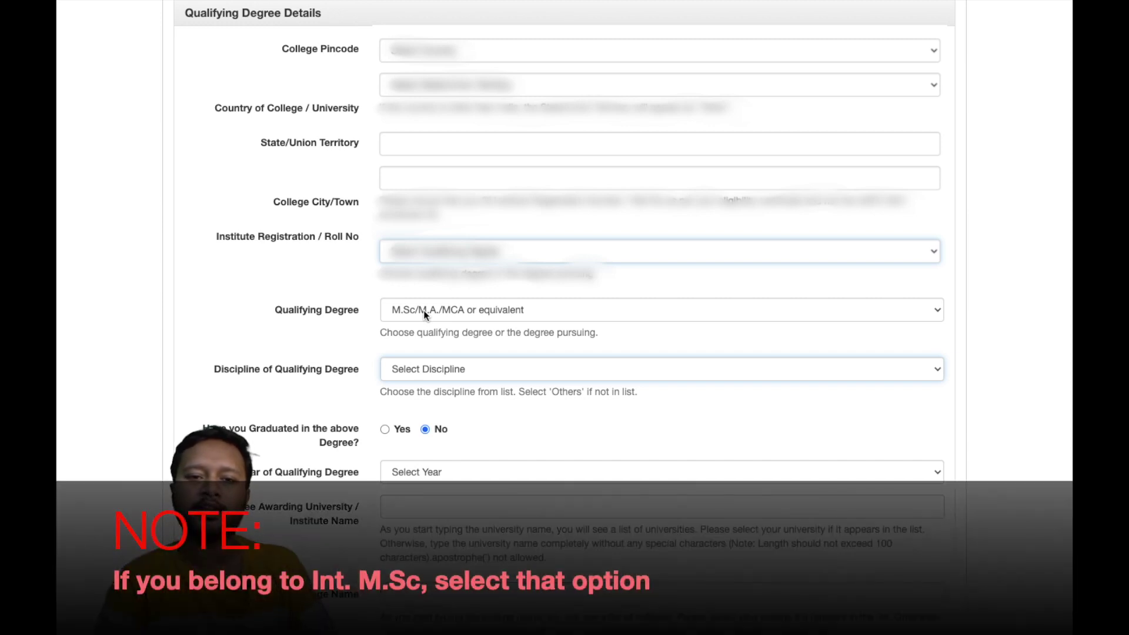
Keep M.Sc/M.A./MCA or equivalent as the qualifying degree and choose Chemistry as its discipline
click(424, 309)
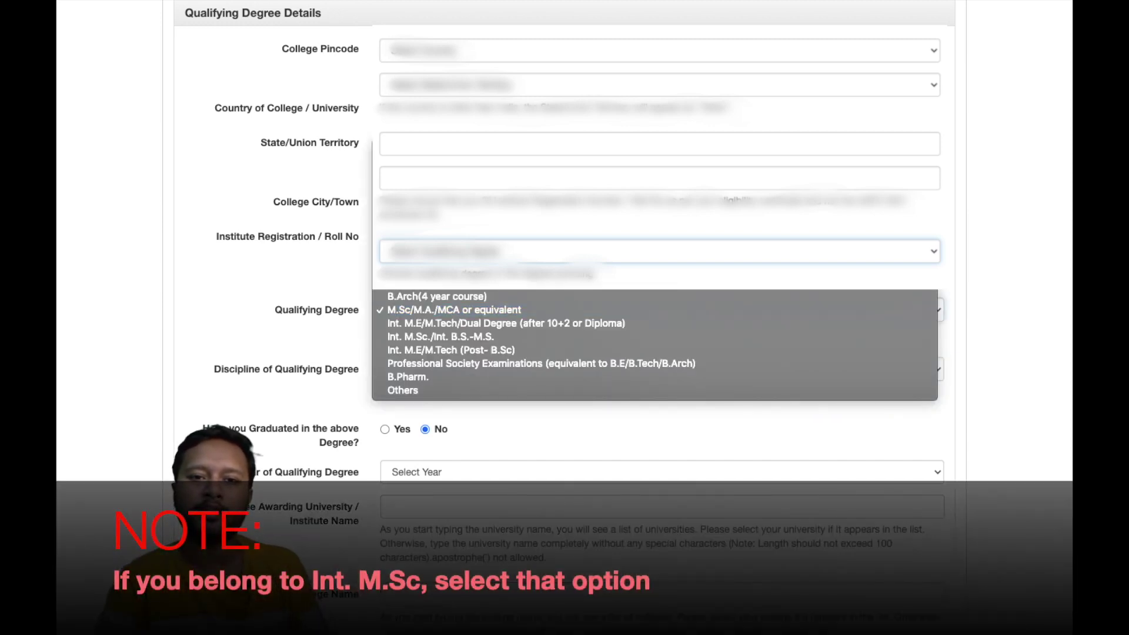
click(429, 314)
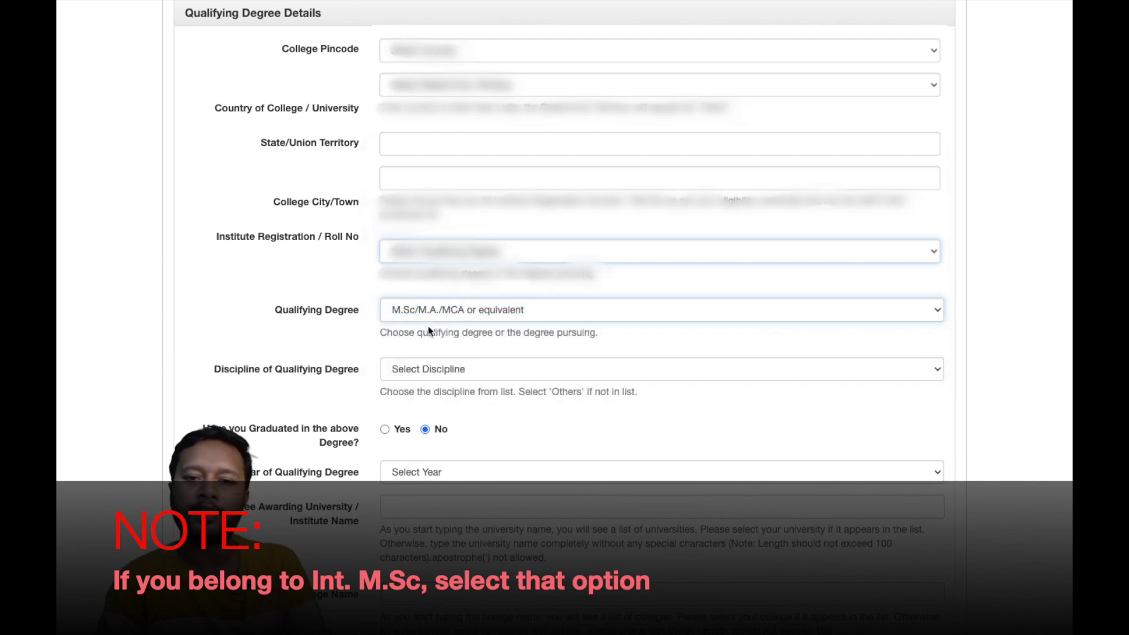
click(420, 374)
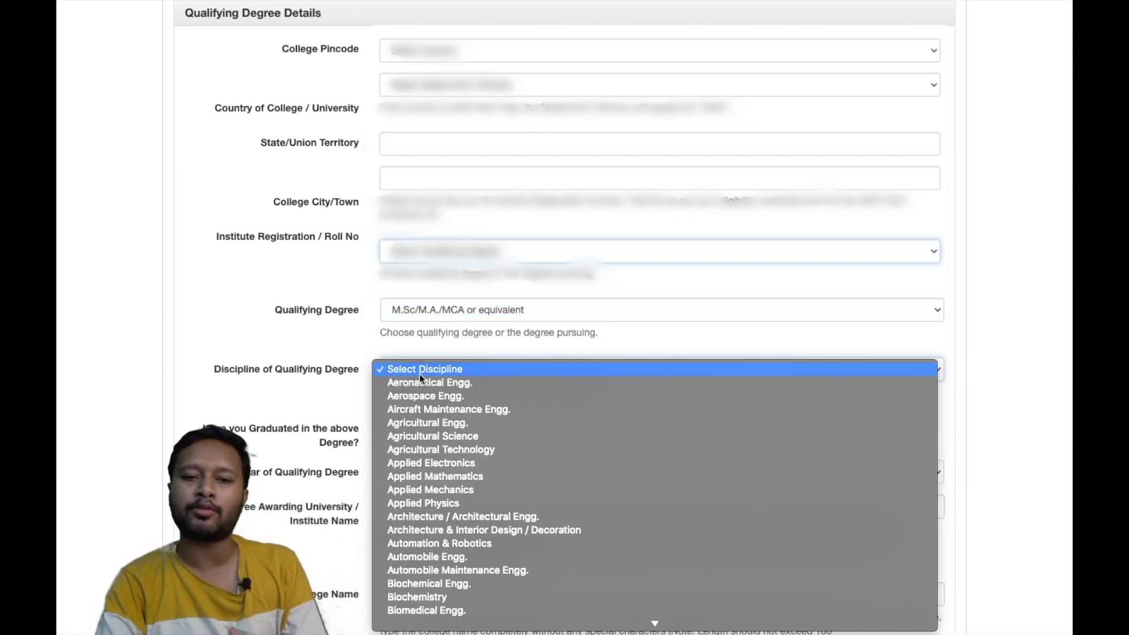
scroll(468, 535, down, 5)
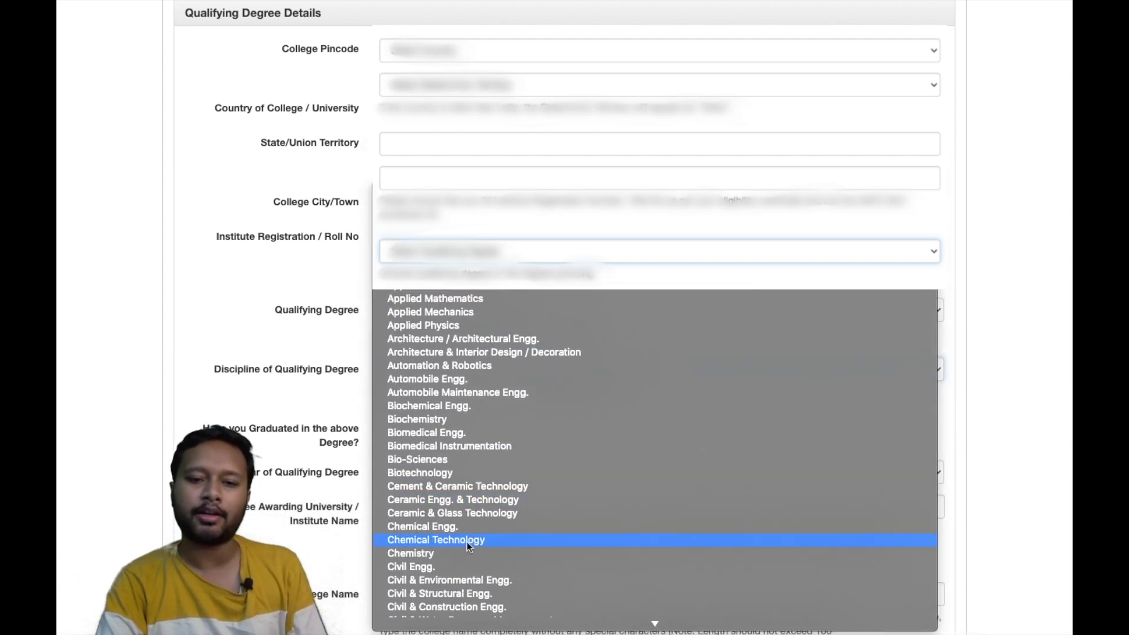
click(465, 555)
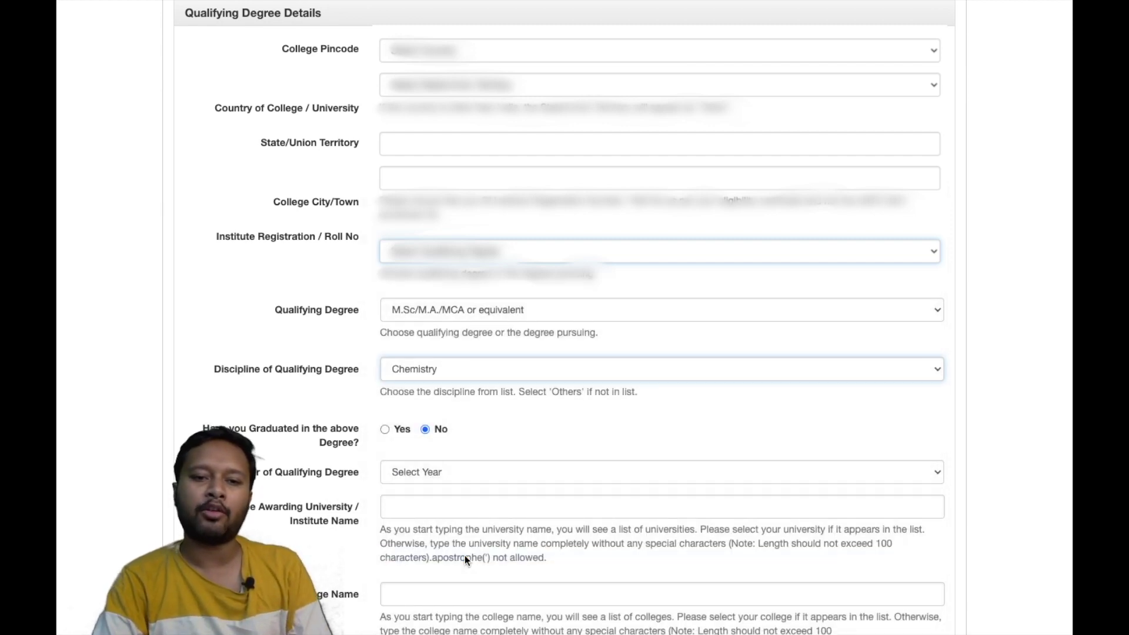
scroll(465, 555, down, 2)
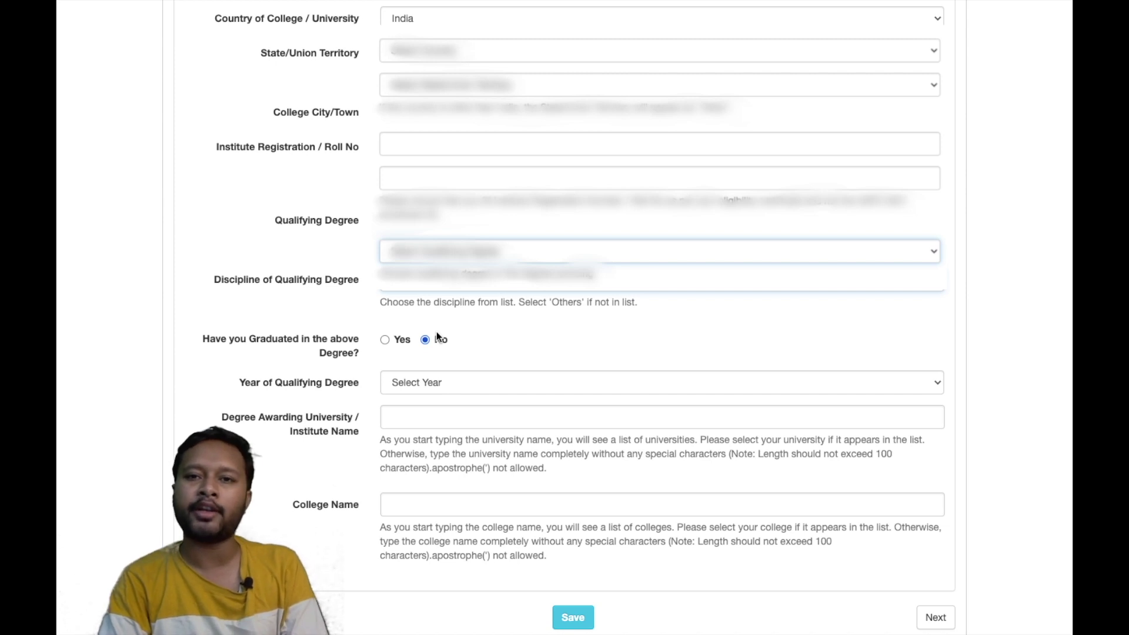
Answer Yes to 'Have you Graduated' and set the Year of Qualifying Degree to 2017
click(386, 340)
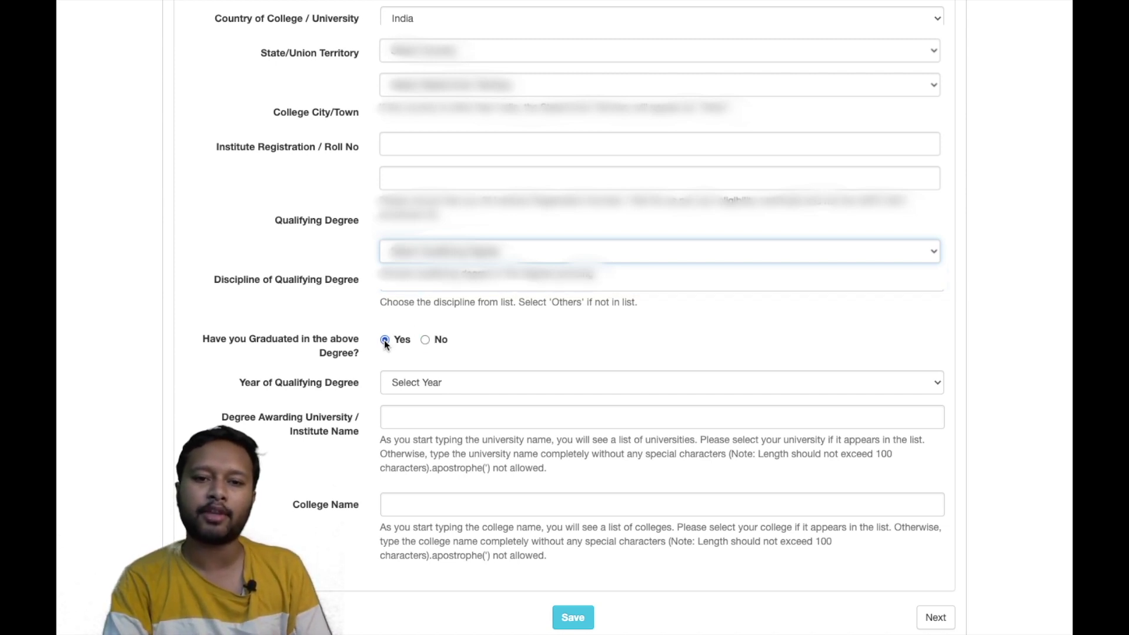
click(457, 382)
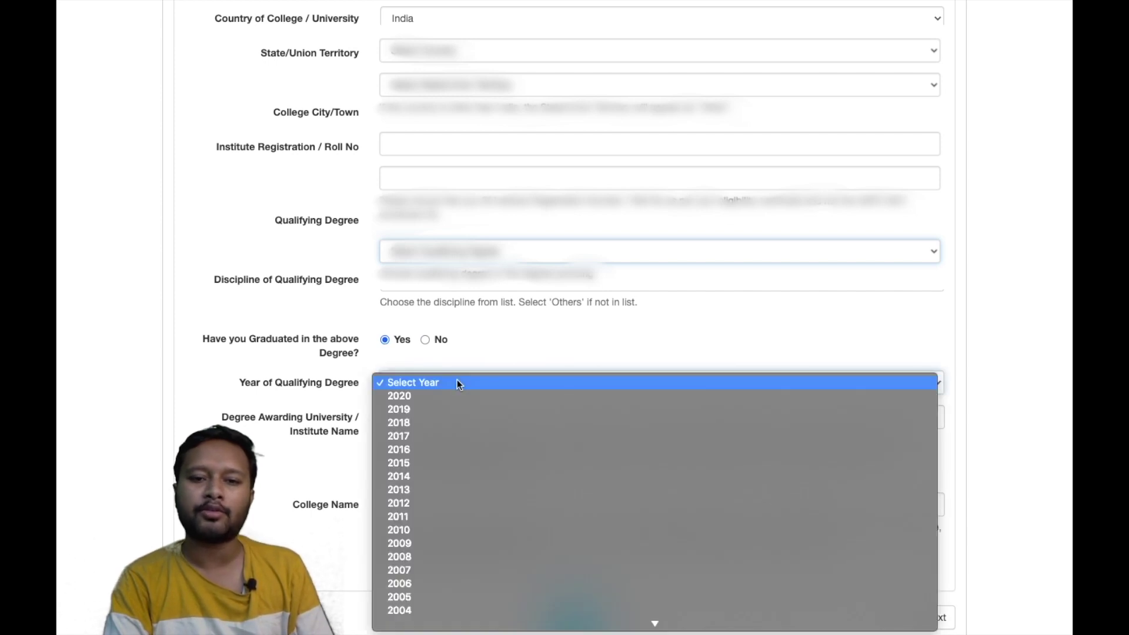
click(448, 435)
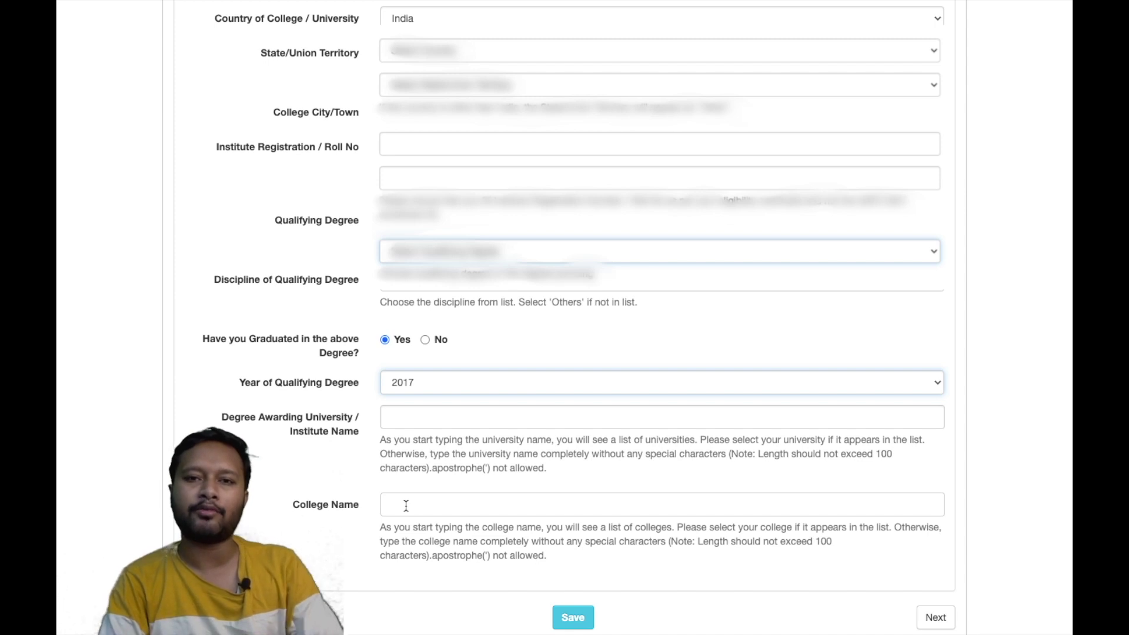
scroll(898, 563, down, 2)
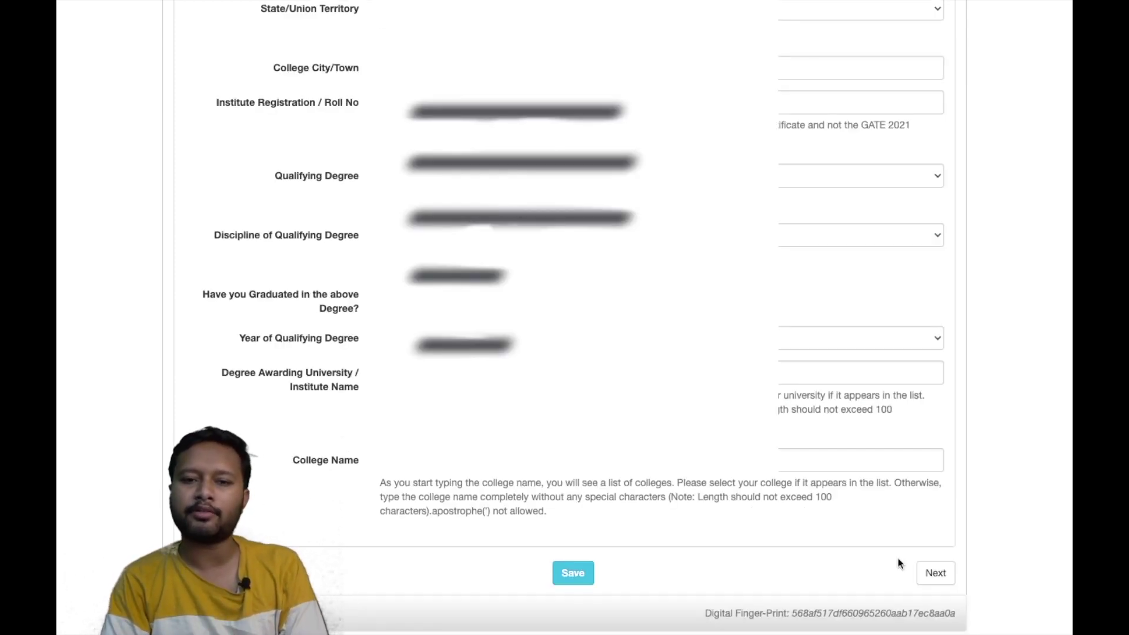
Save the qualifying degree details and advance to step 5, Upload Documents
click(940, 575)
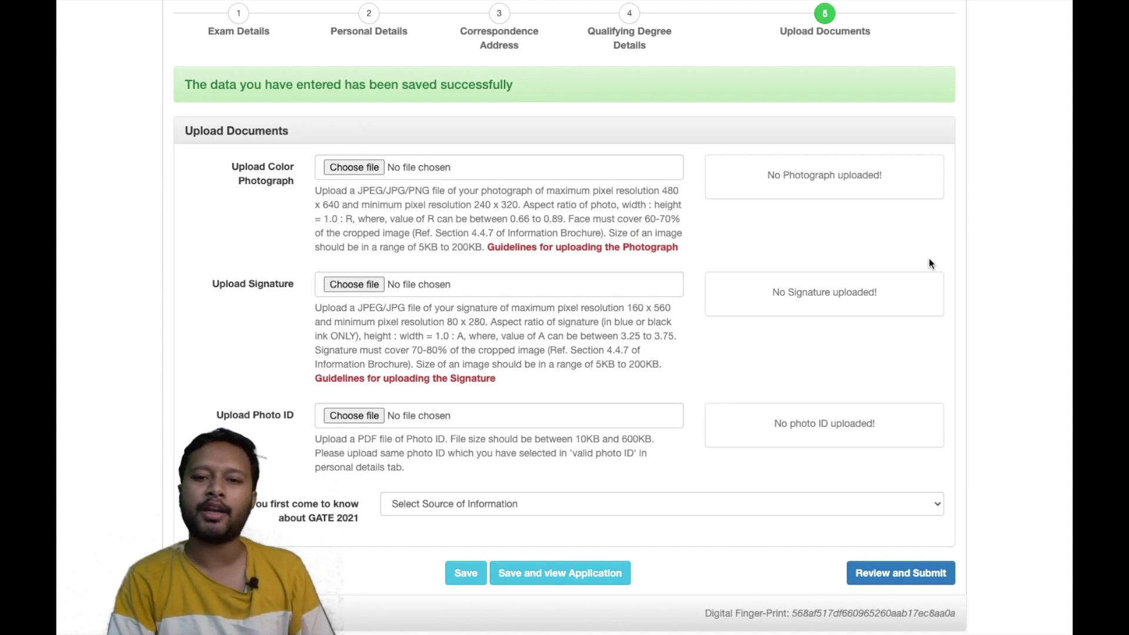
Open the photograph upload guidelines at section 4.4.7, Photograph and Signature Requirements
click(542, 249)
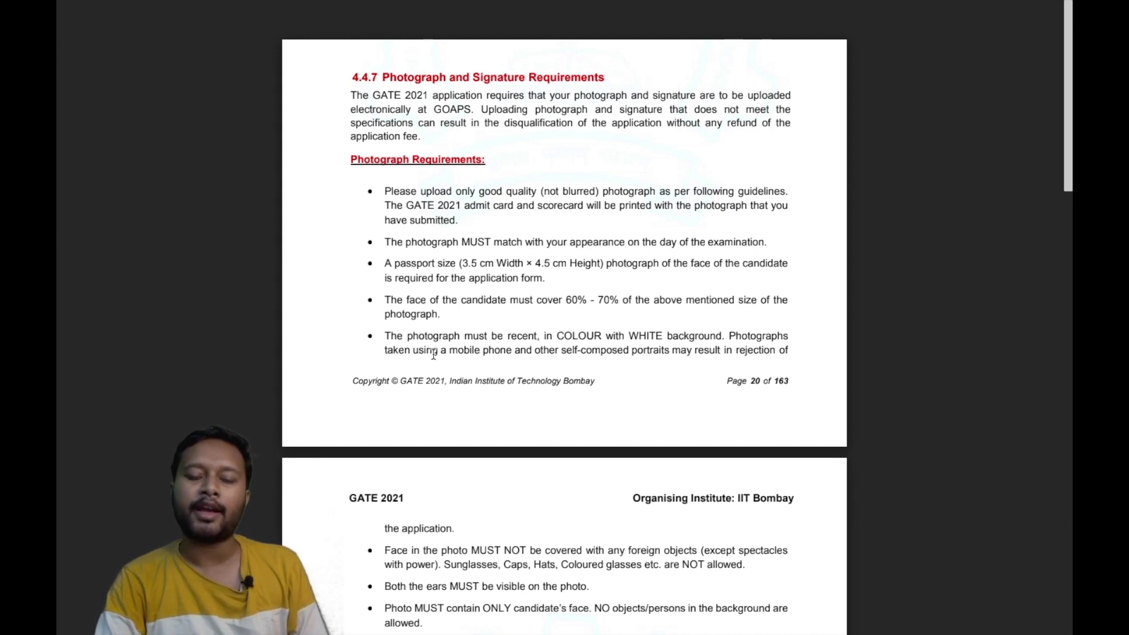
Highlight the colour photo and white background requirements while reading the photograph rules
drag(557, 336, 722, 336)
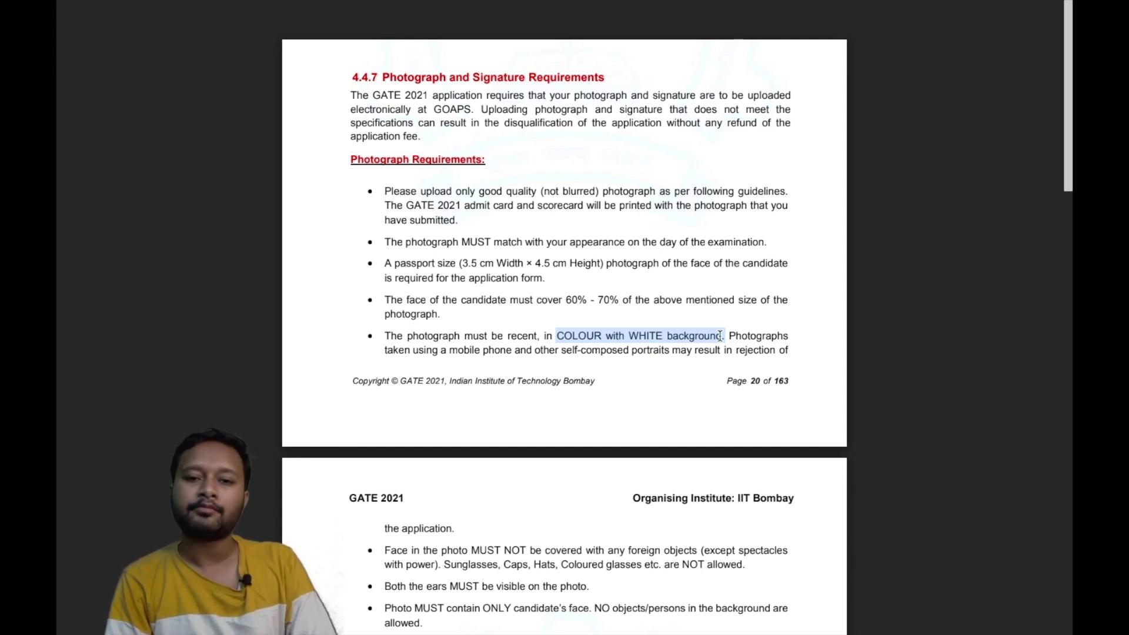
scroll(721, 336, down, 2)
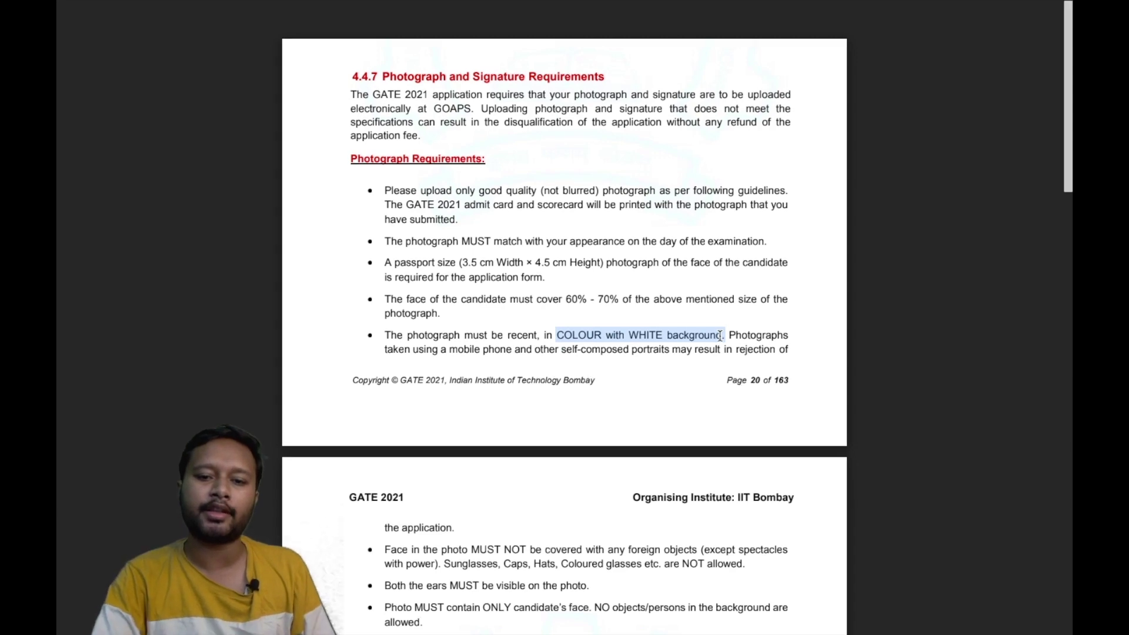
scroll(721, 335, down, 5)
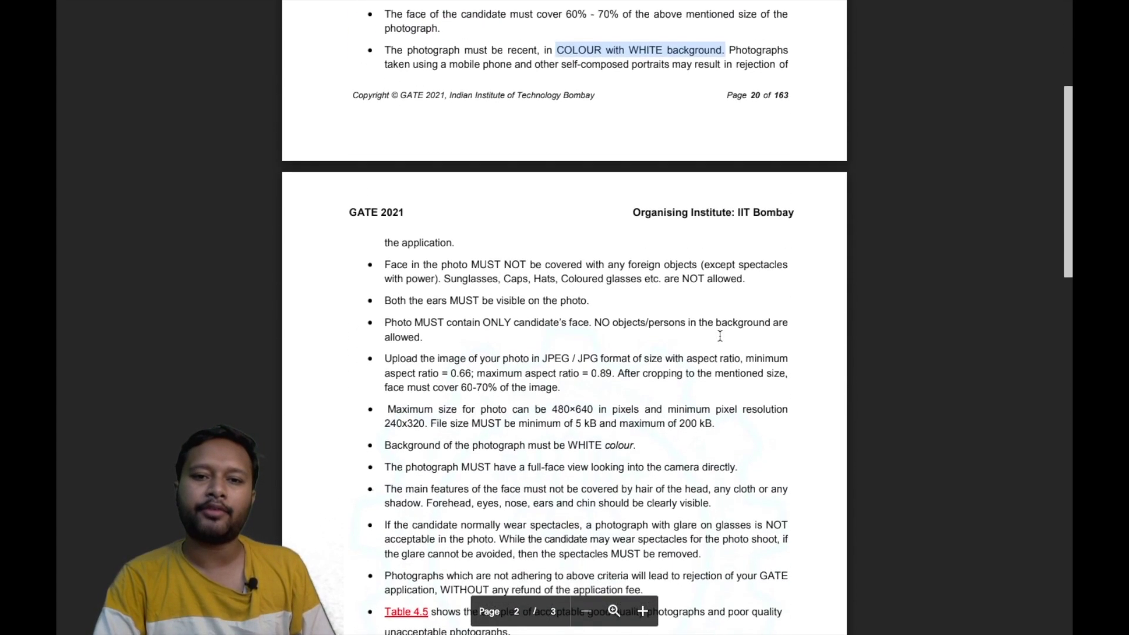
scroll(721, 336, down, 1)
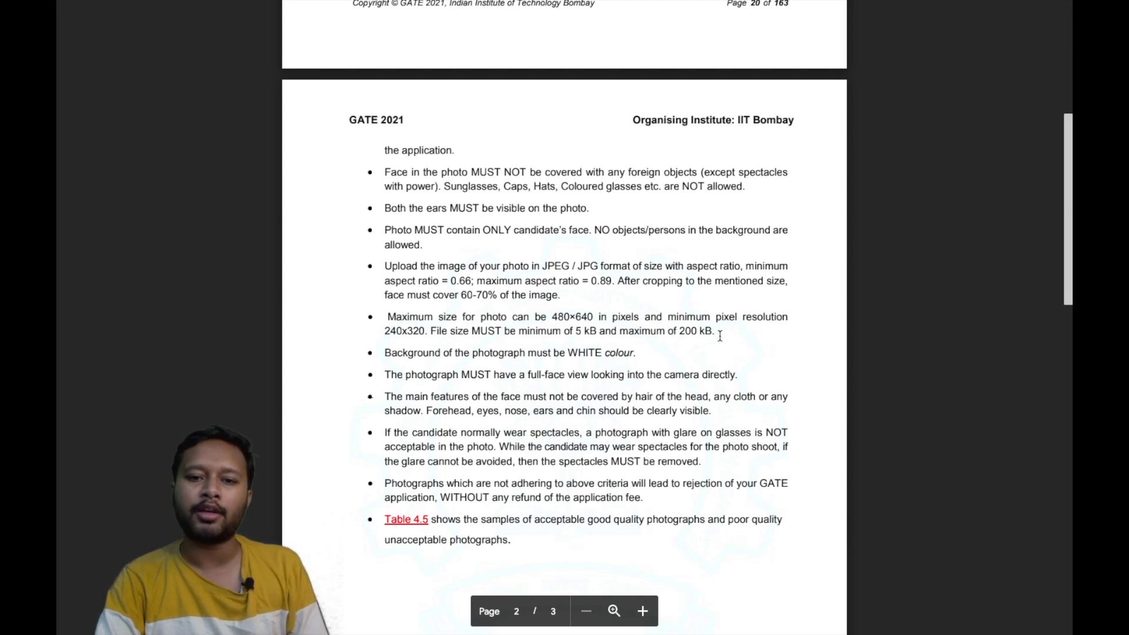
drag(385, 352, 623, 352)
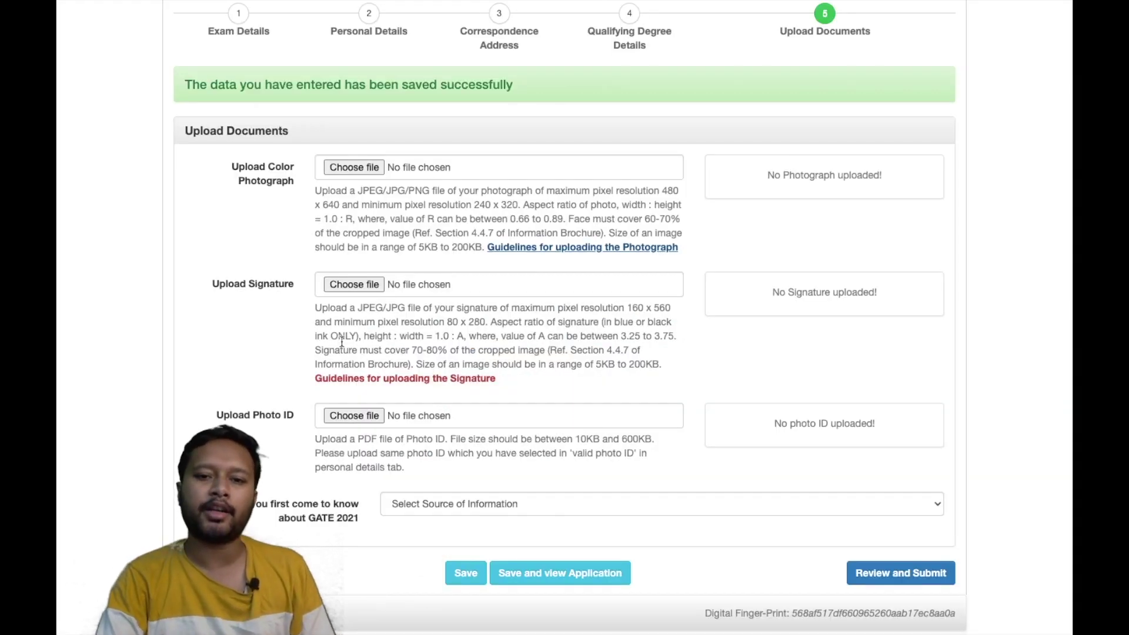
Open the signature guidelines PDF and view the signature specifications and sample signatures
click(422, 380)
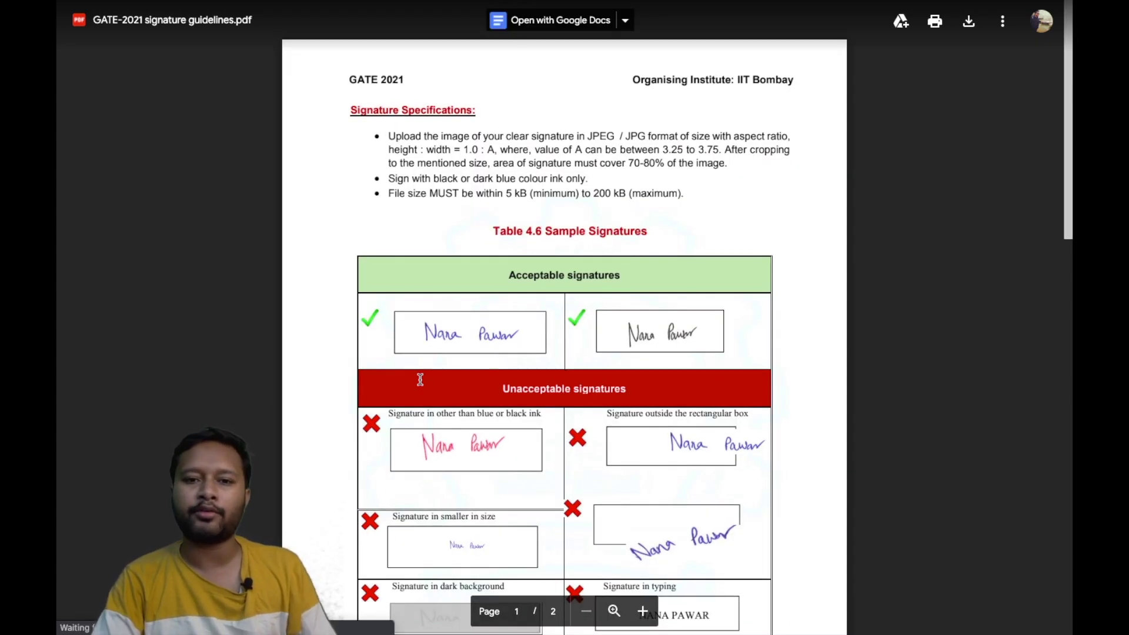
scroll(654, 361, down, 1)
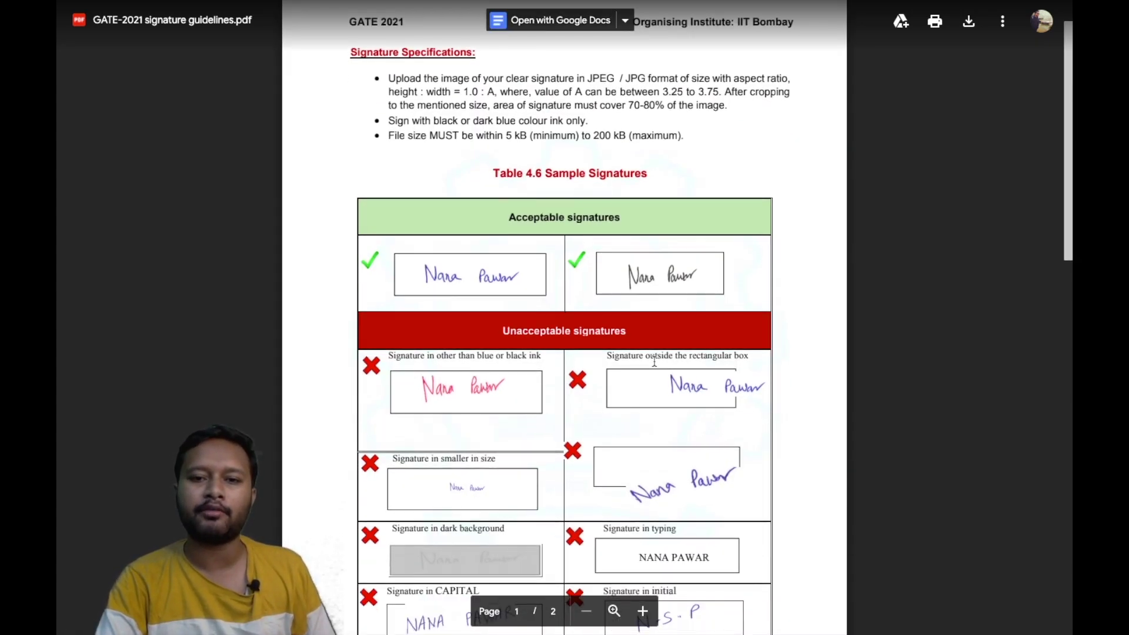
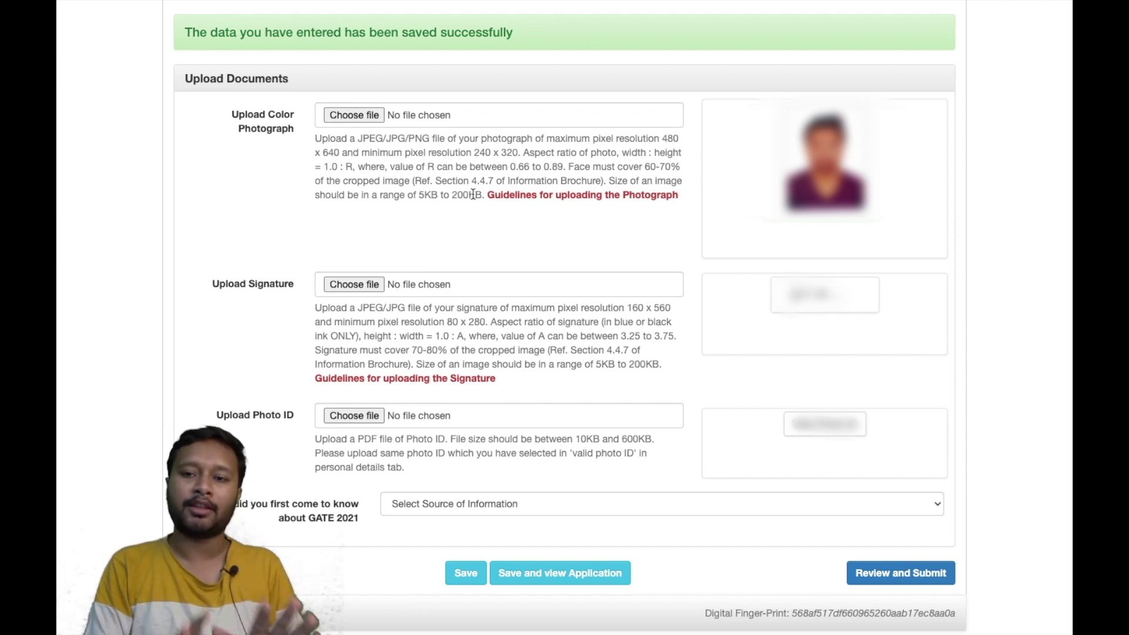
click(353, 113)
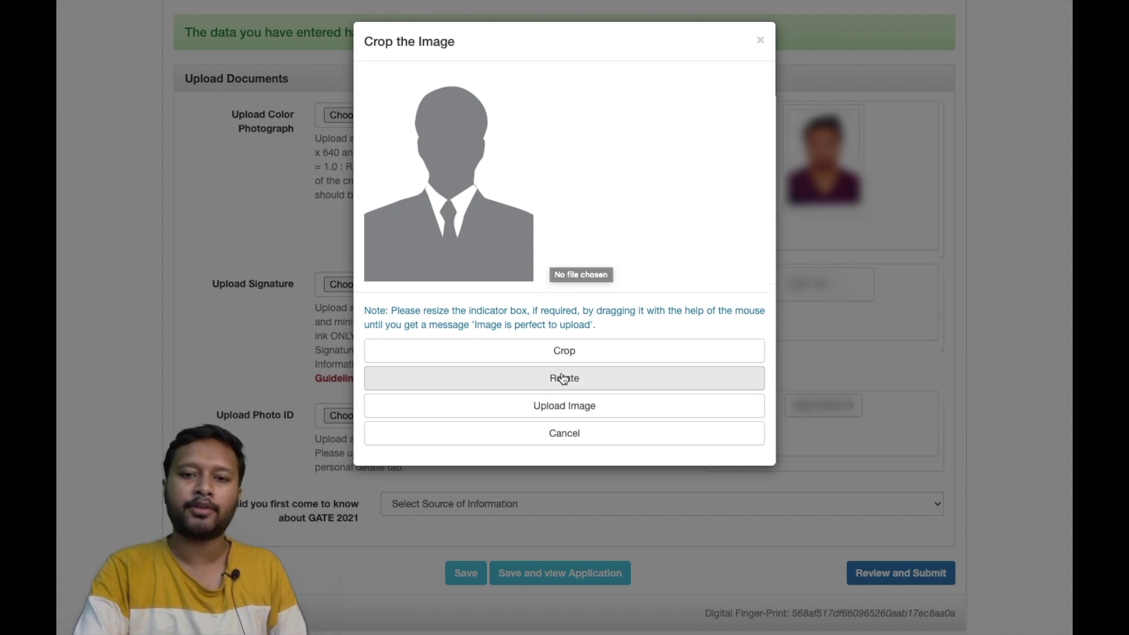
click(573, 352)
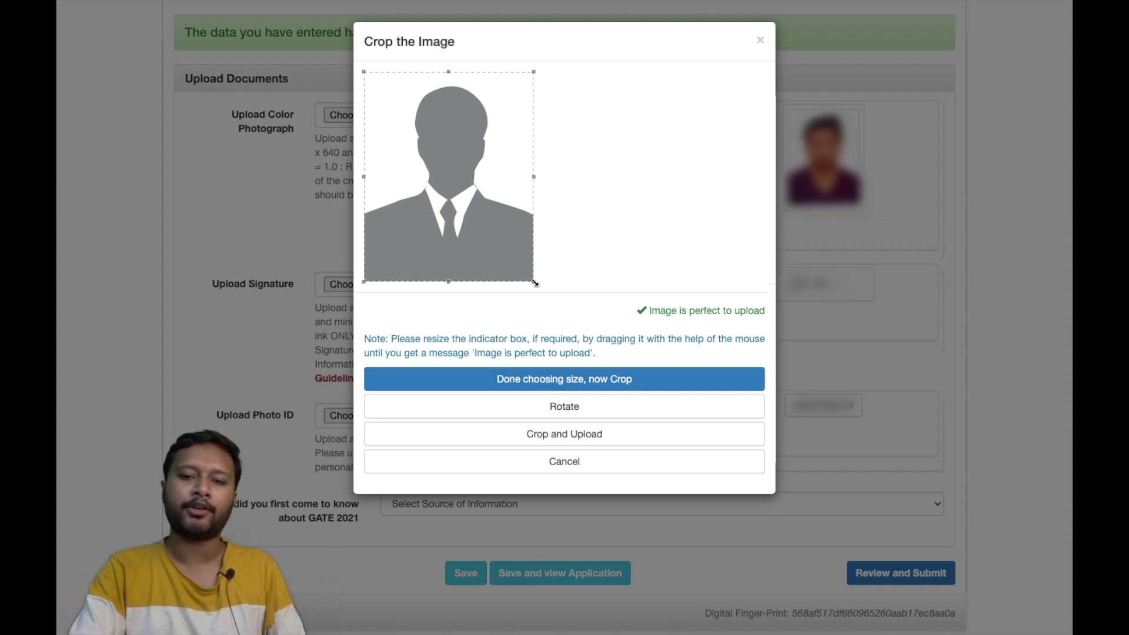
drag(534, 283, 460, 201)
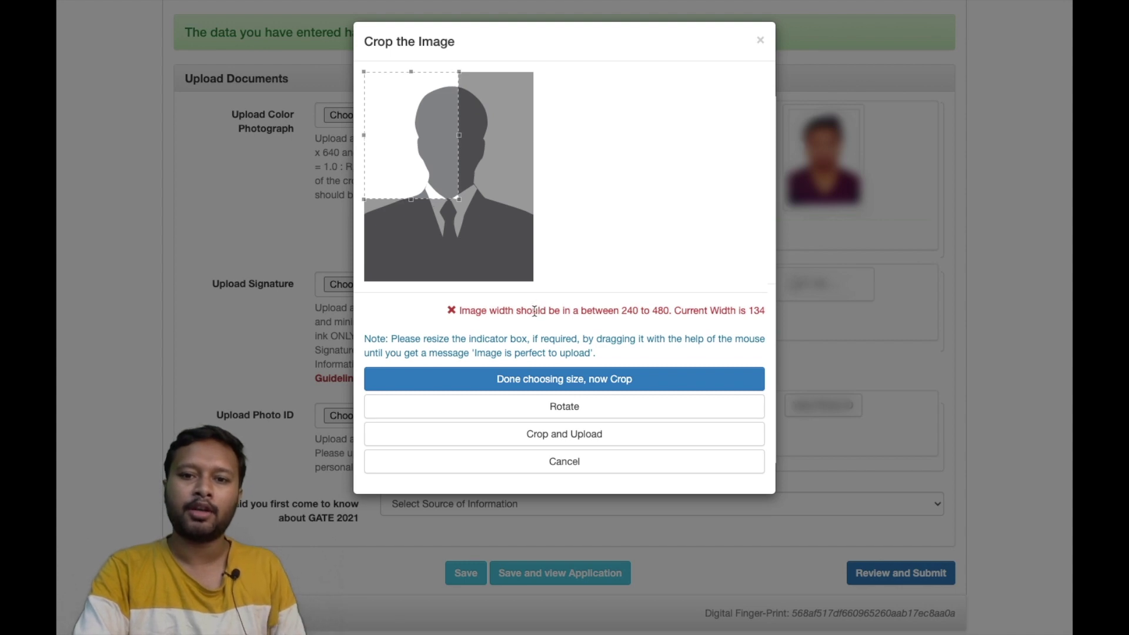
drag(460, 200, 535, 205)
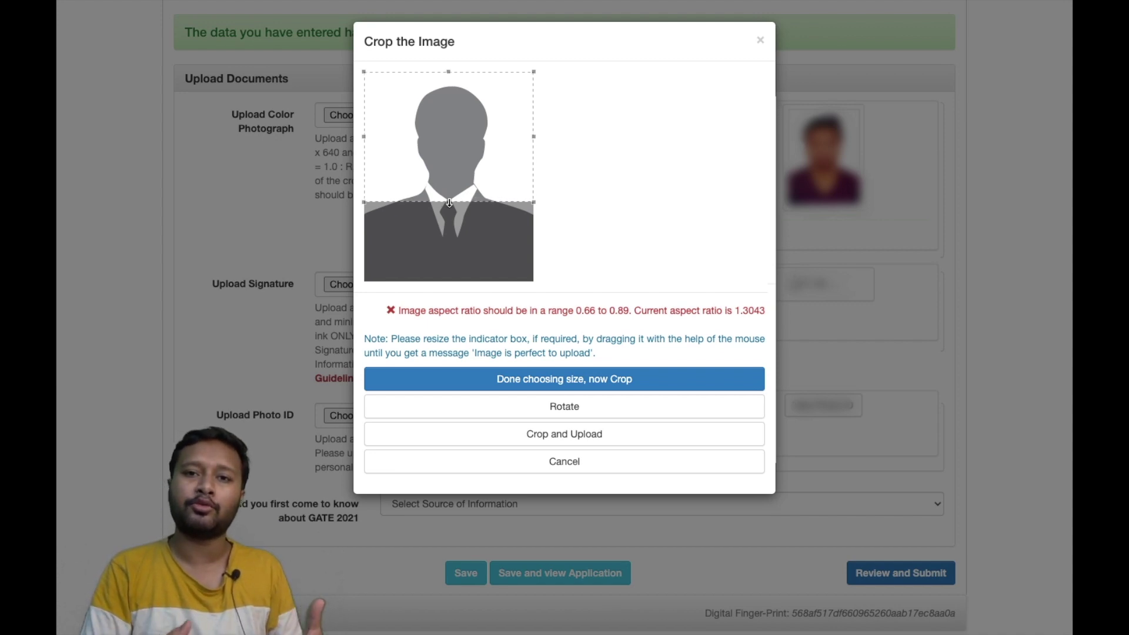
drag(450, 203, 450, 289)
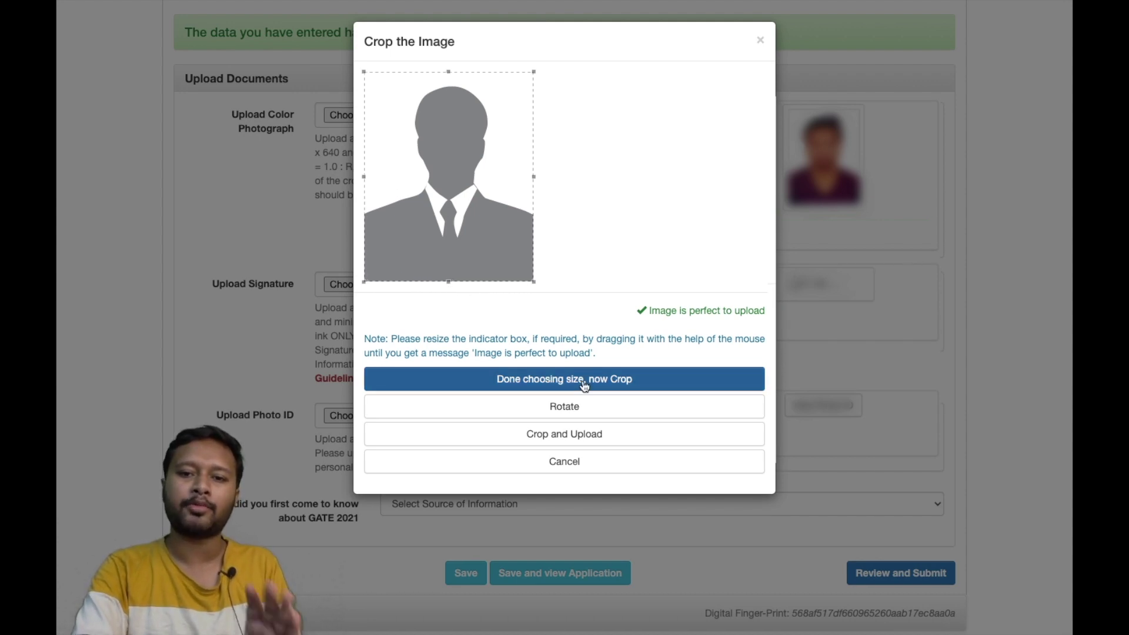
click(584, 382)
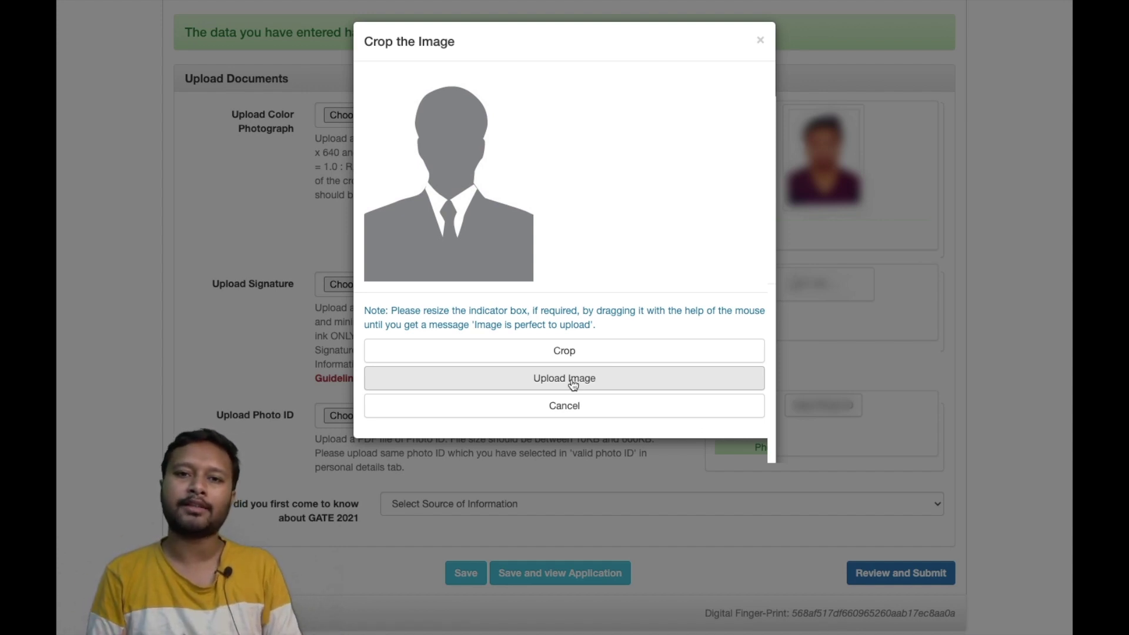
click(572, 416)
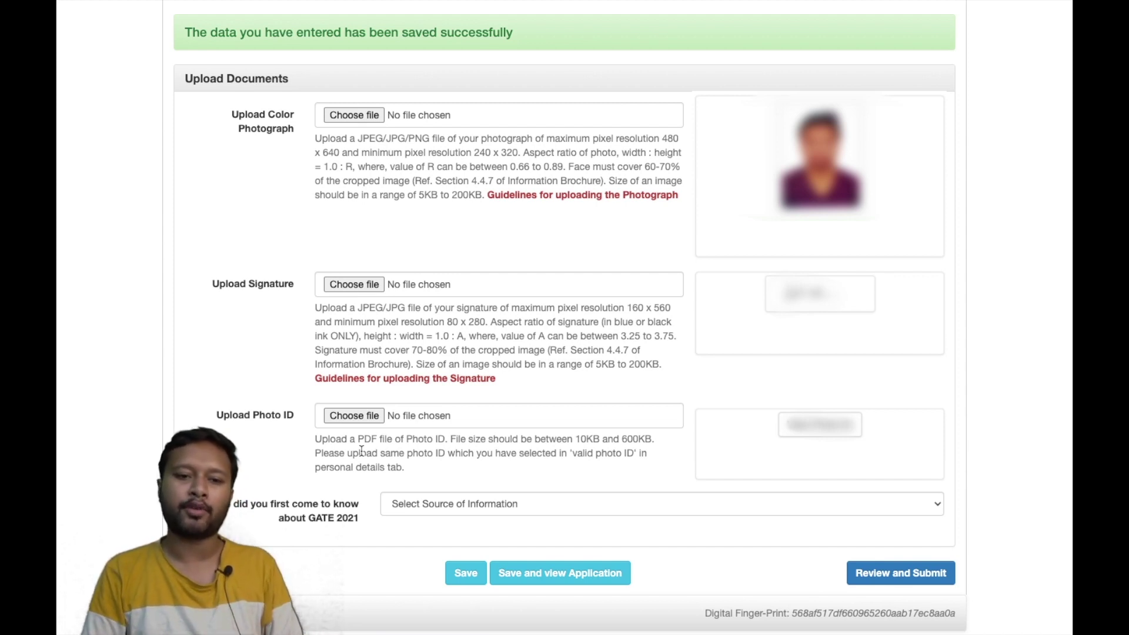
Select Internet Search as the GATE 2021 information source and save the Upload Documents page
click(408, 503)
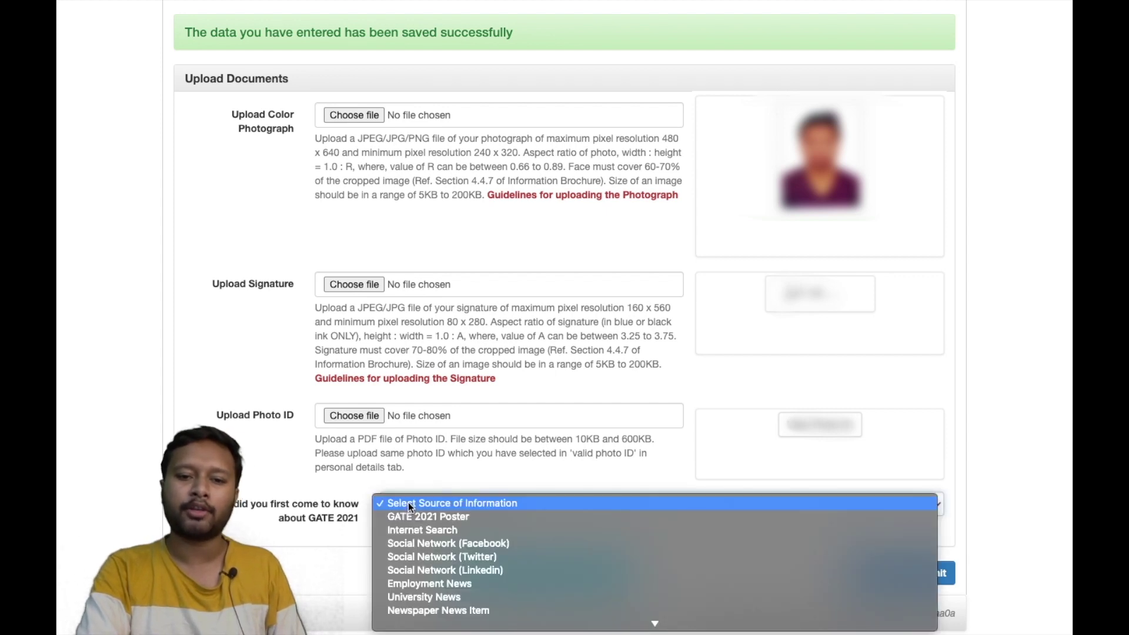
click(415, 530)
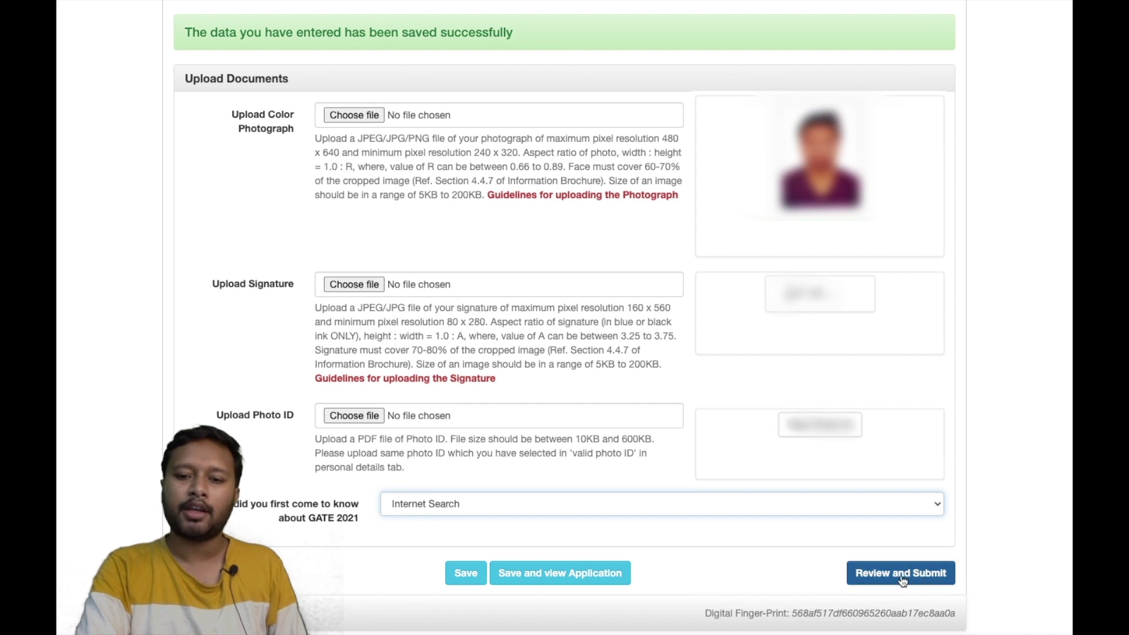
click(470, 577)
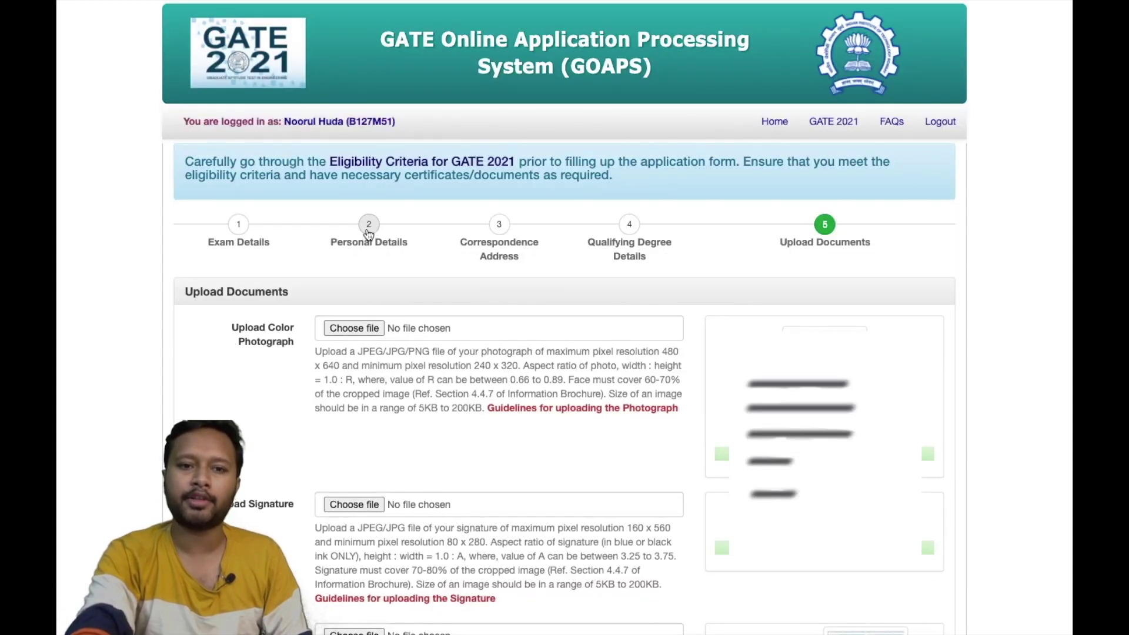
Return to step 2, Personal Details, from the application progress bar
click(369, 226)
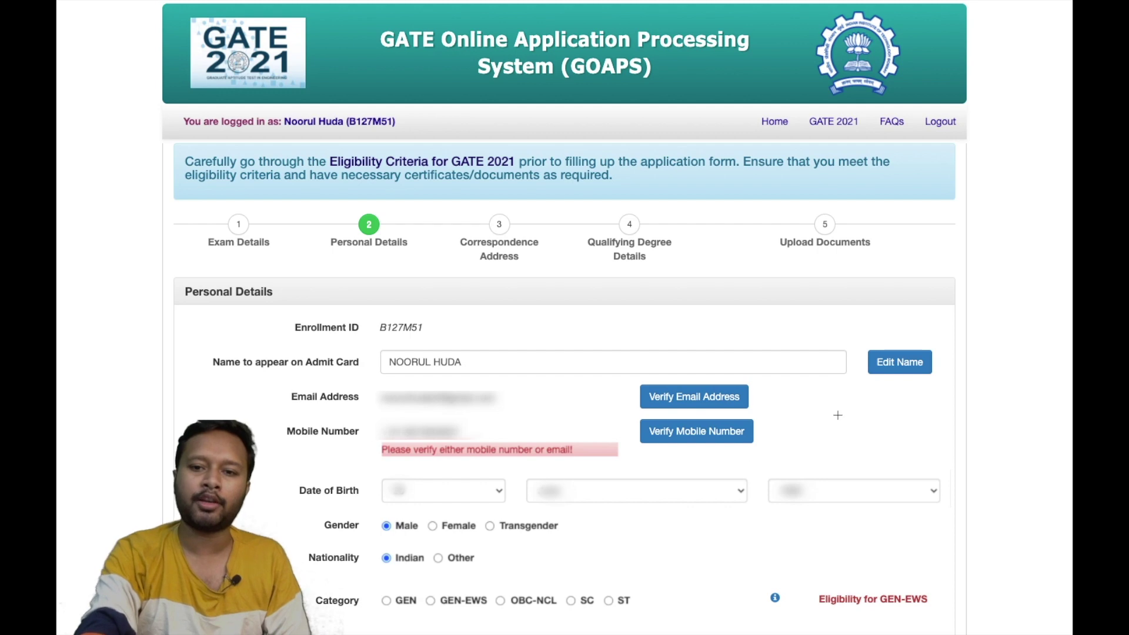
Verify the email address with its OTP, then go to Upload Documents and choose Review and Submit
click(671, 401)
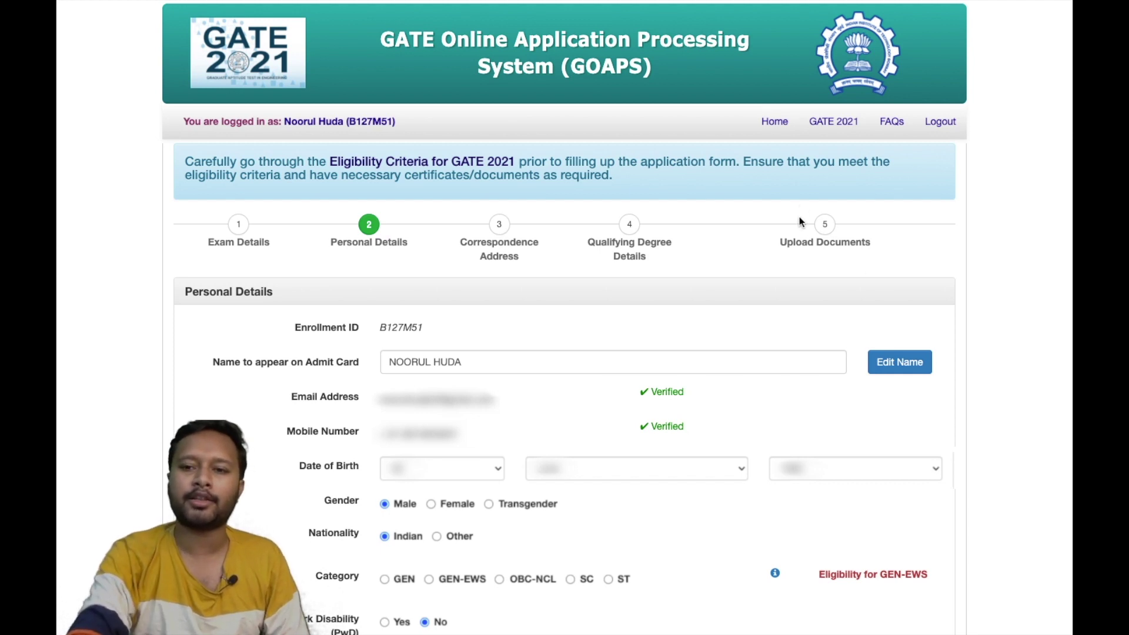
click(824, 224)
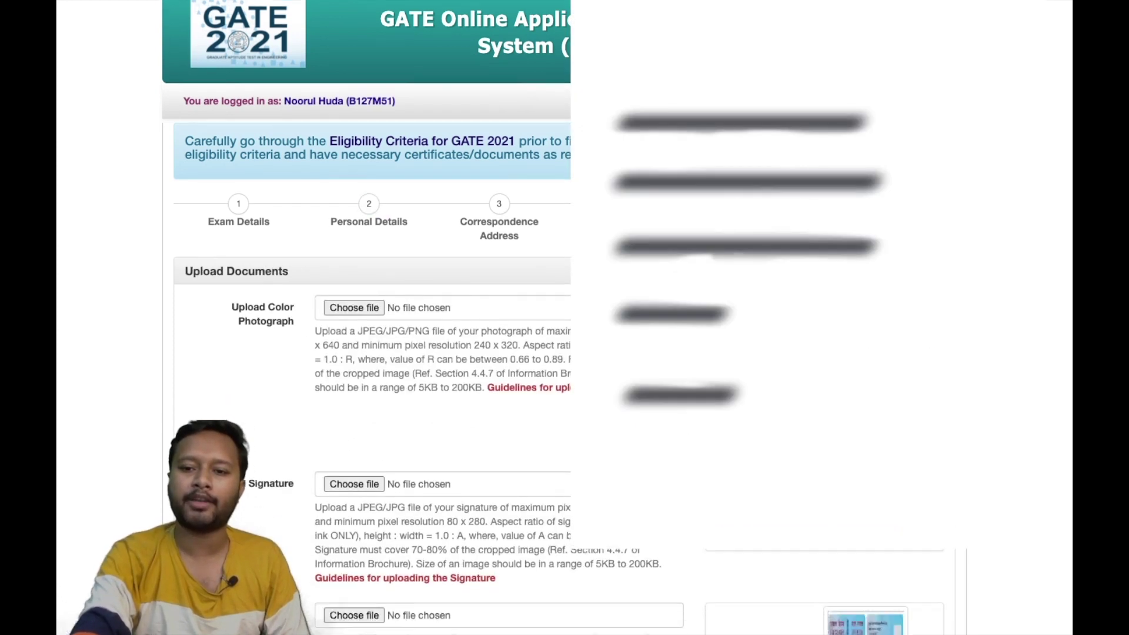
scroll(906, 574, down, 5)
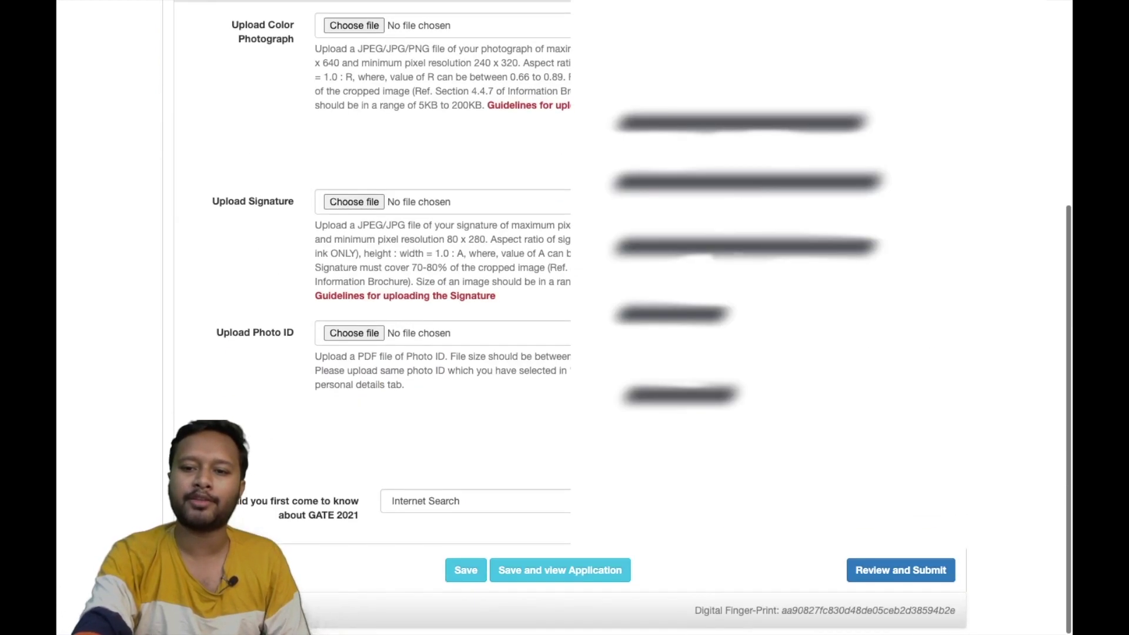
click(907, 573)
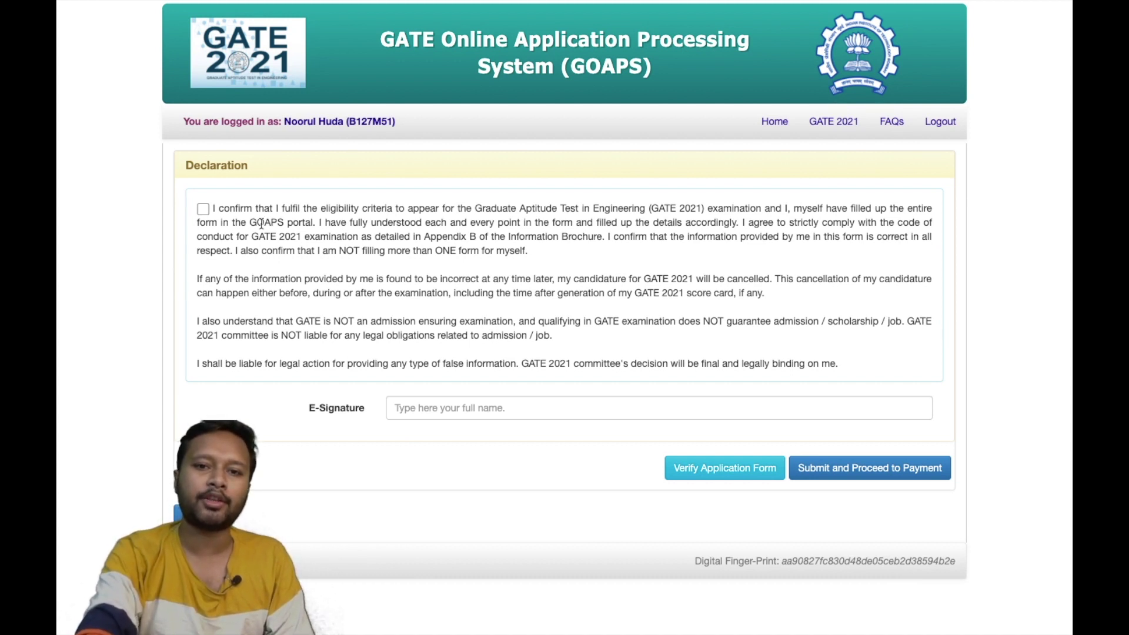
Tick the eligibility declaration and enter the candidate's full name in the E-Signature field
click(204, 210)
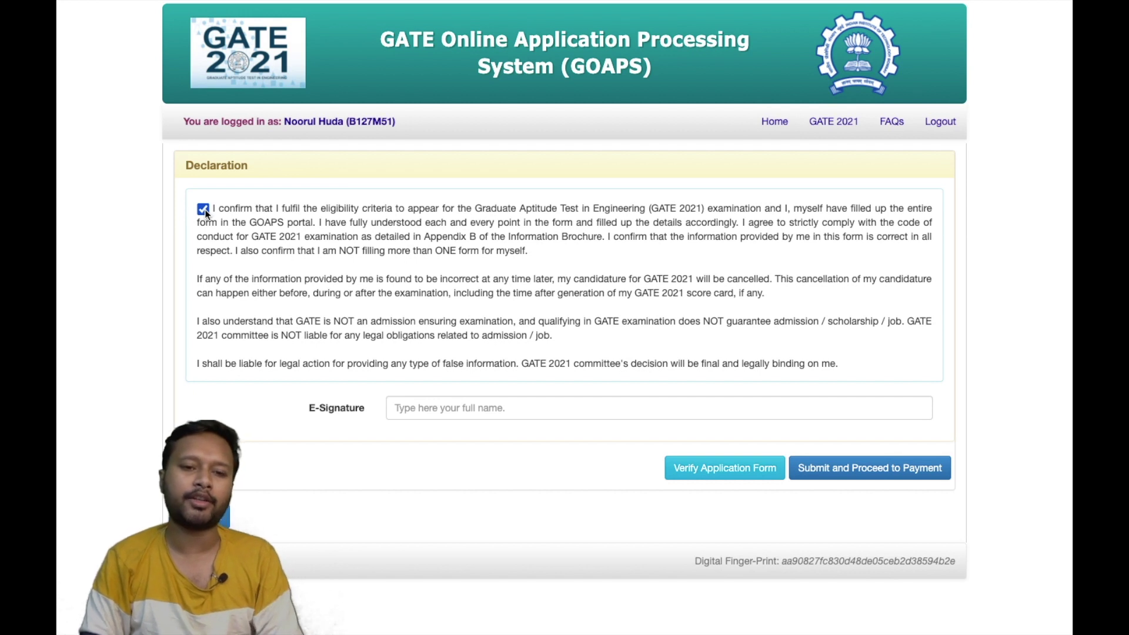
click(404, 410)
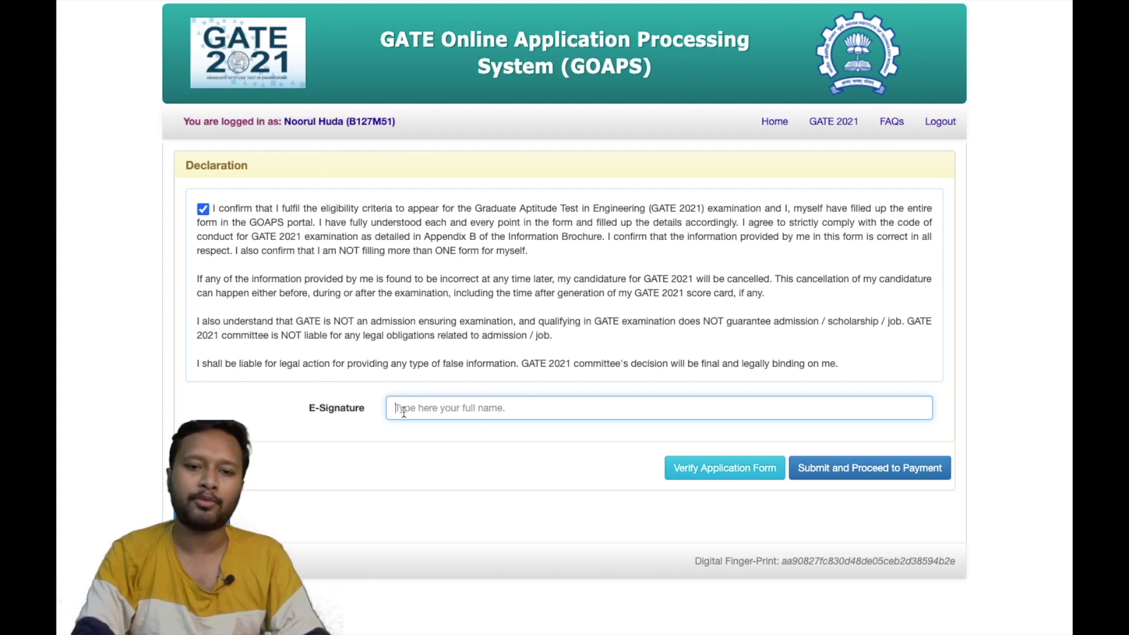
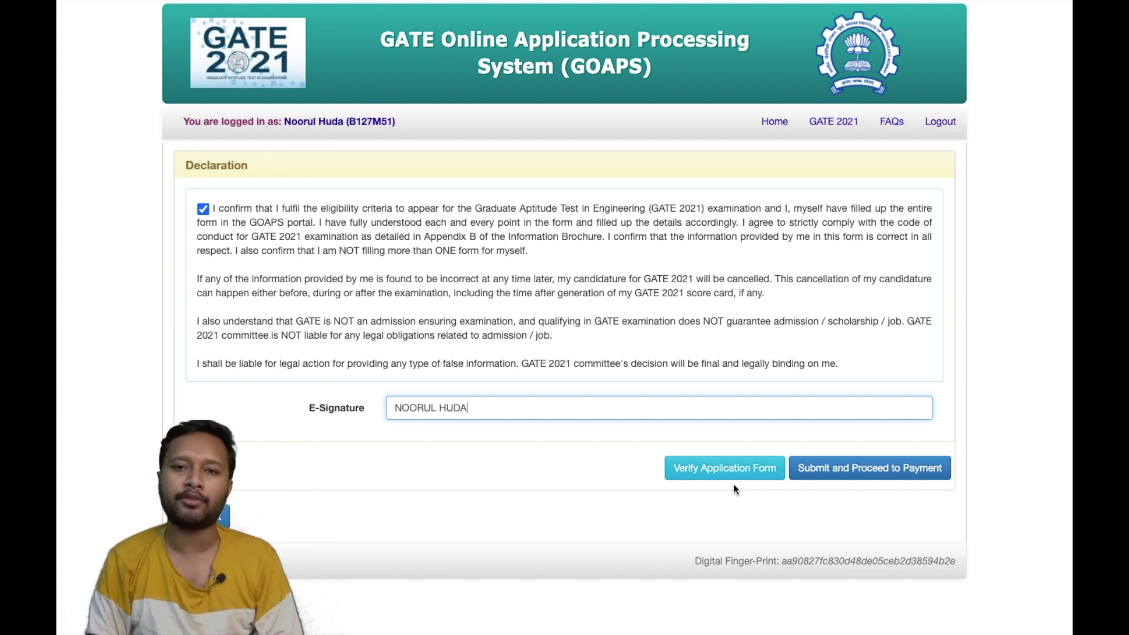
Verify the application form after the submit attempt warns that verification comes first
click(887, 467)
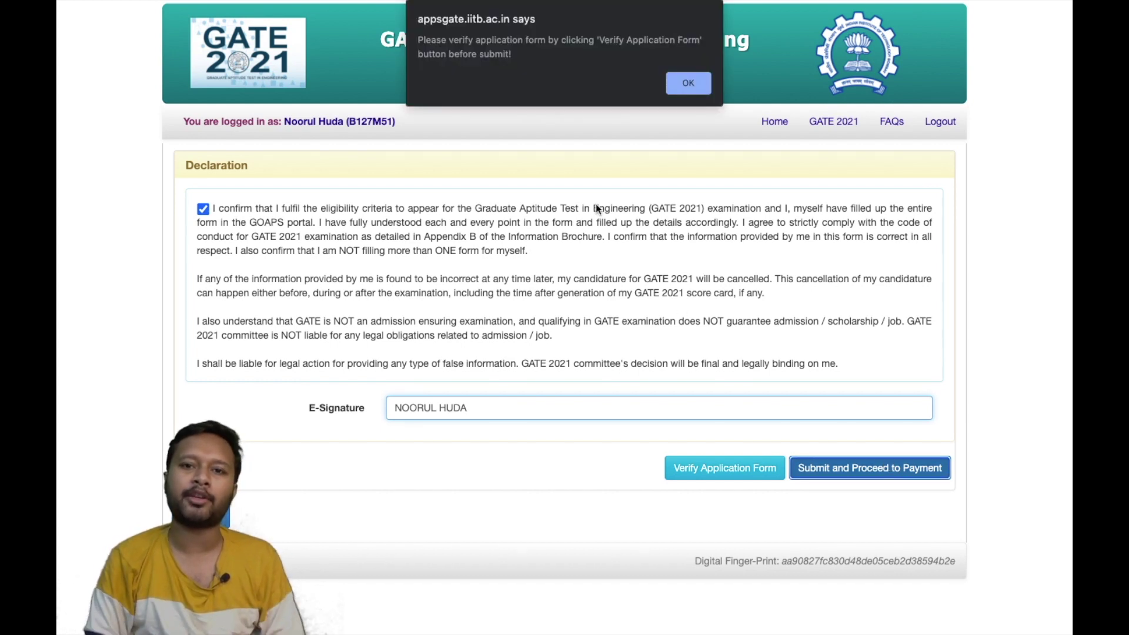
click(693, 87)
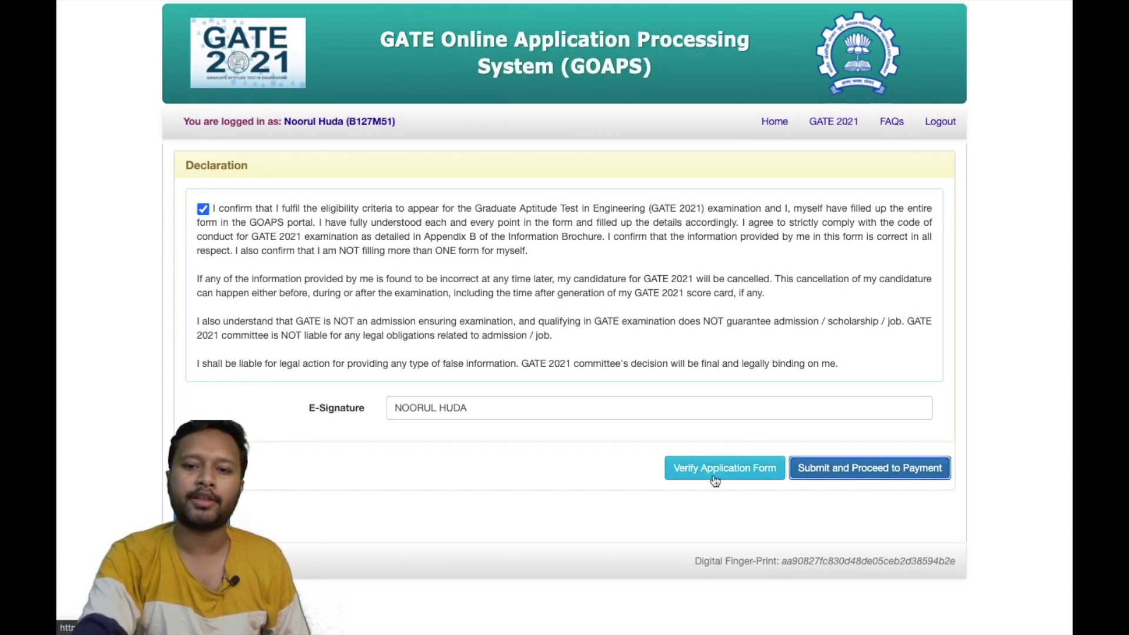
click(715, 478)
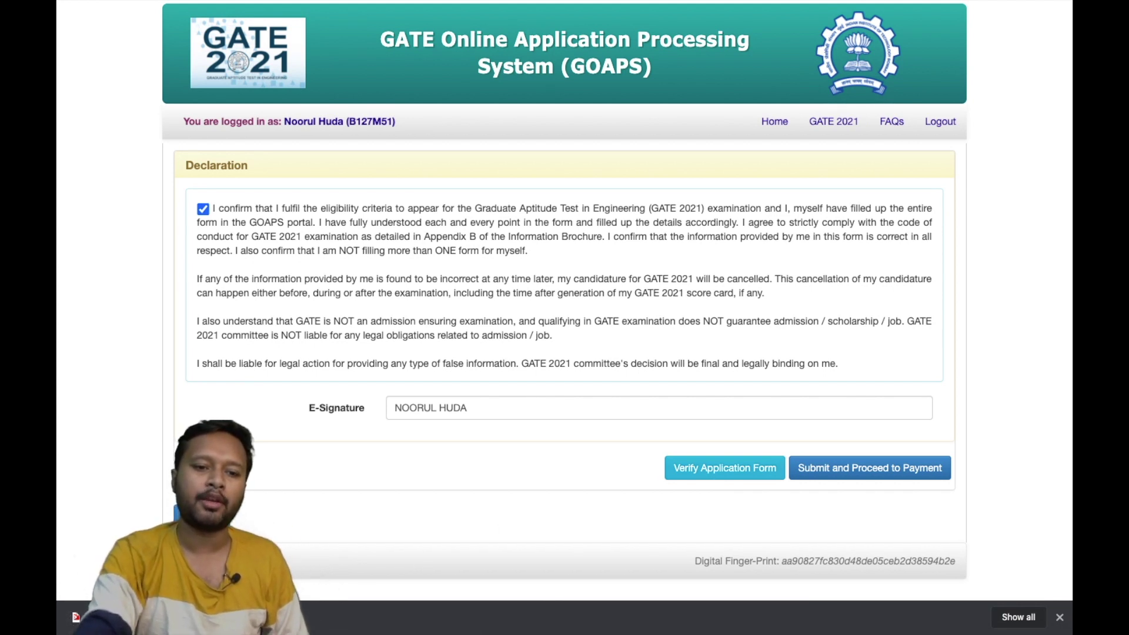
click(1061, 618)
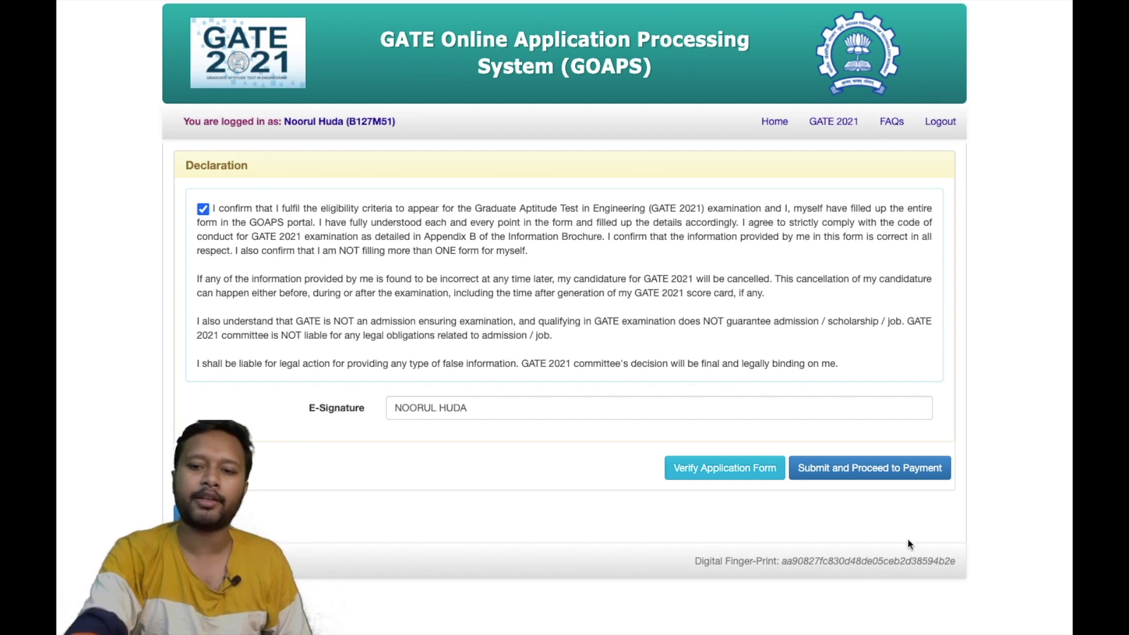
Submit the verified form and proceed to payment, confirming with the pasted emailed OTP
click(853, 473)
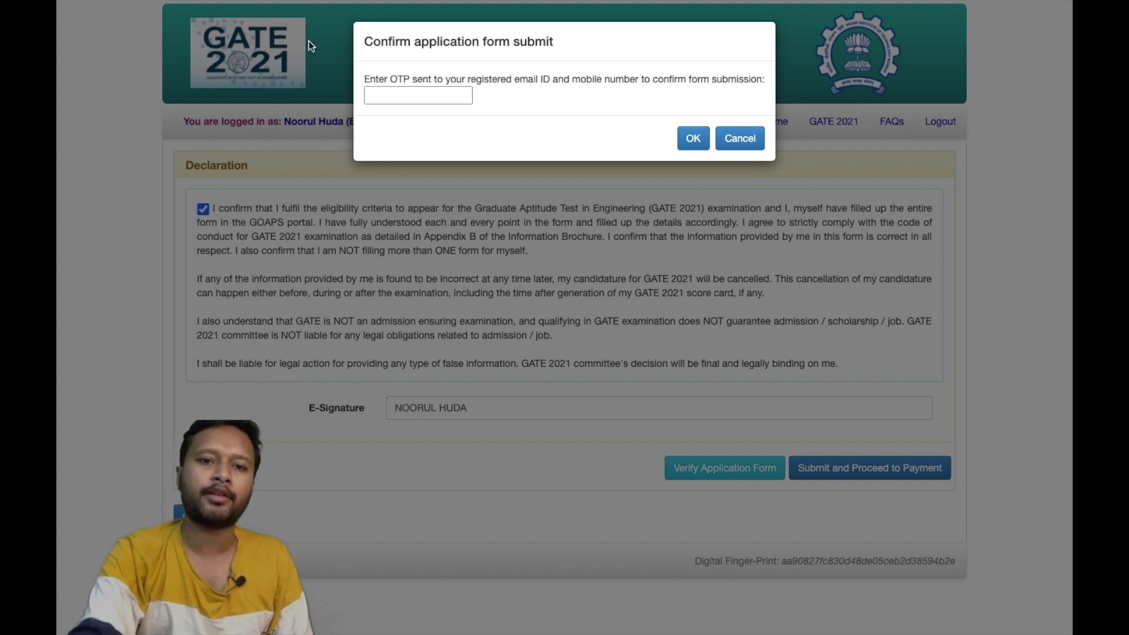
click(382, 94)
click(695, 139)
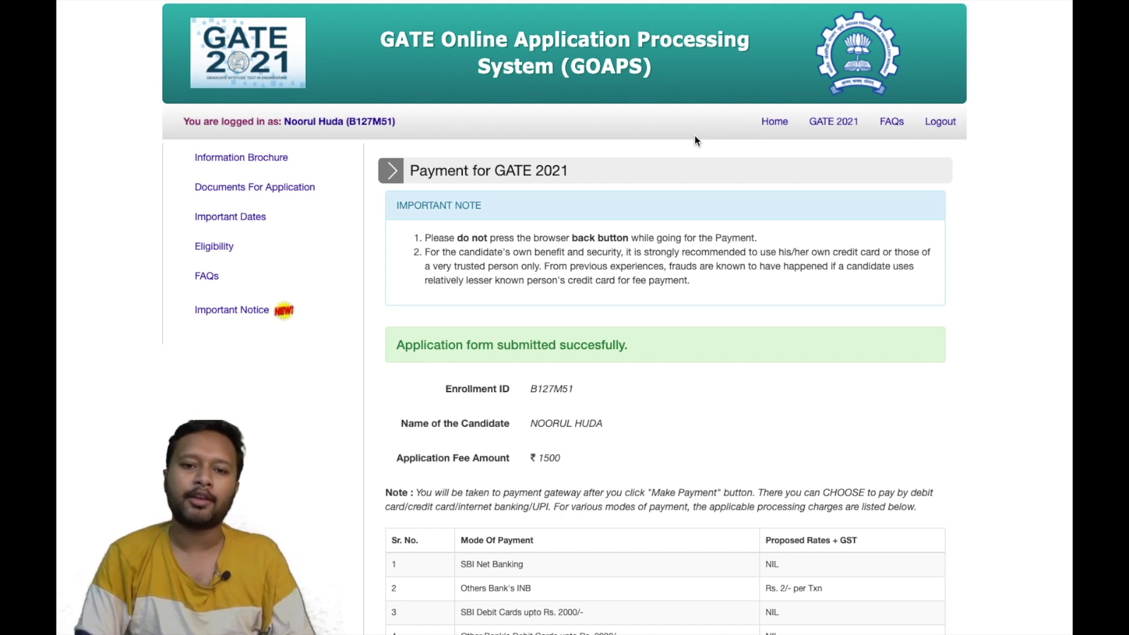
Answer the payment page's arithmetic check with 1 and continue via Make Payment to SBI
scroll(696, 139, down, 5)
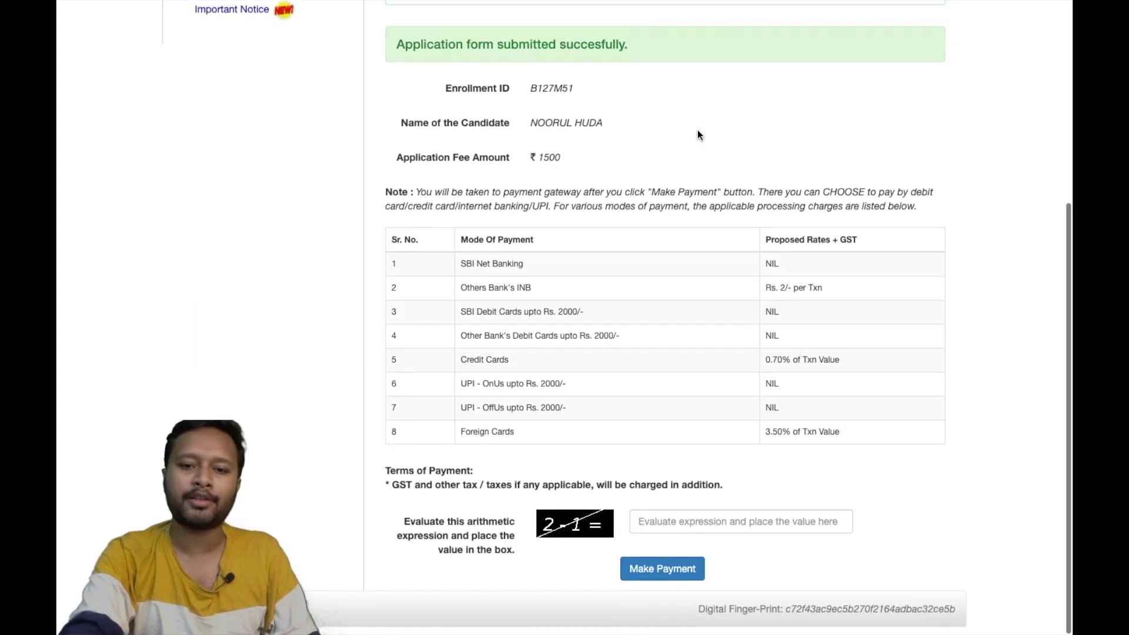
click(682, 527)
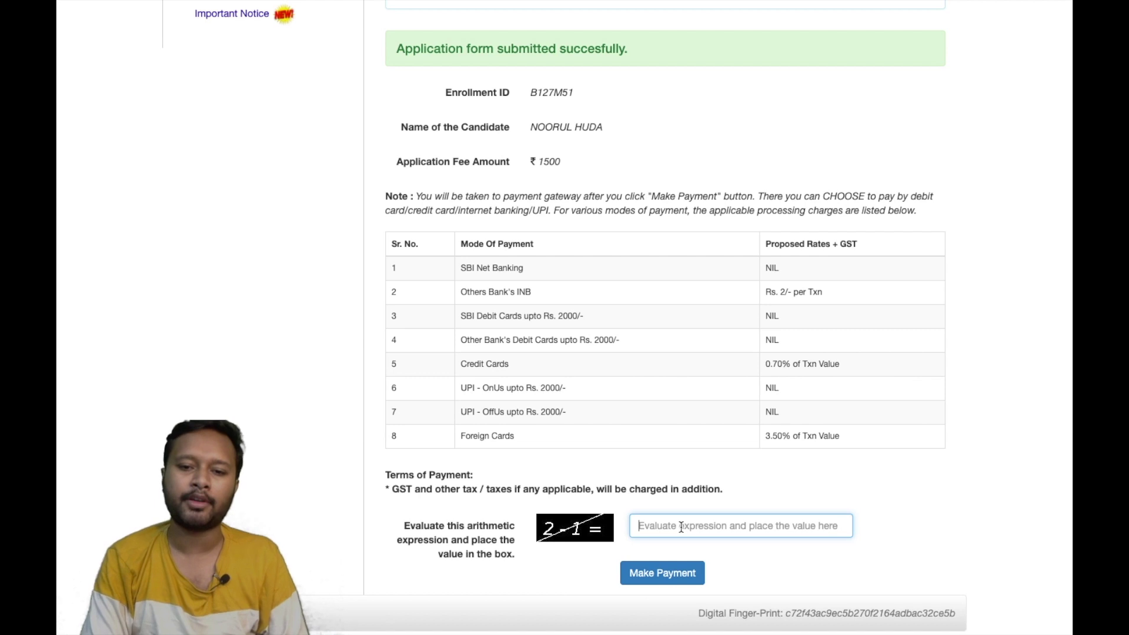
text(1)
click(660, 572)
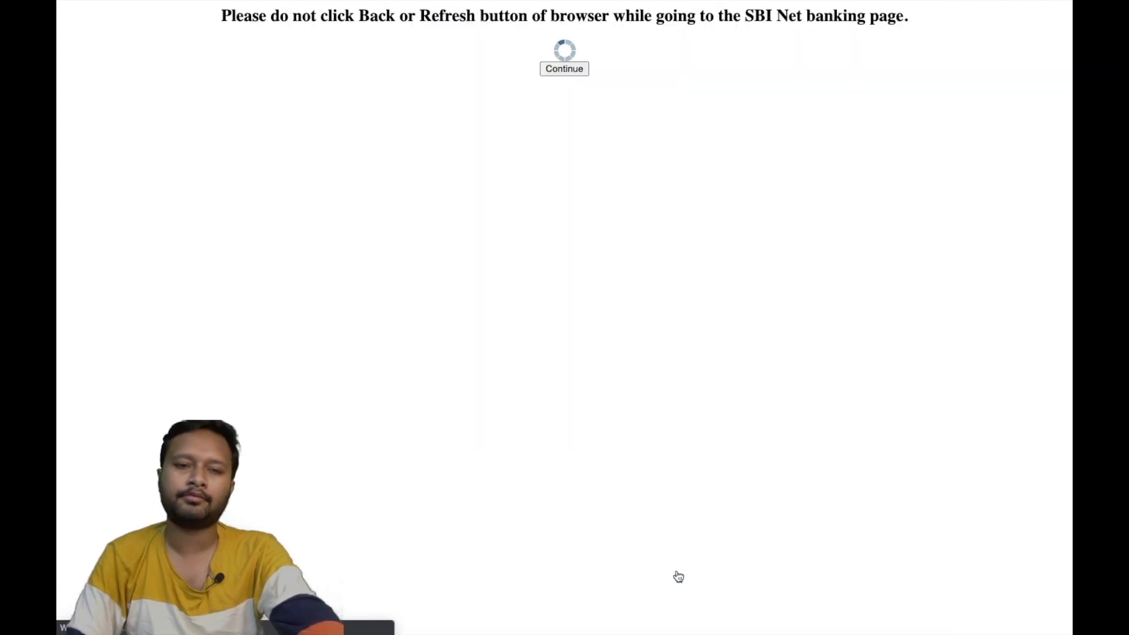